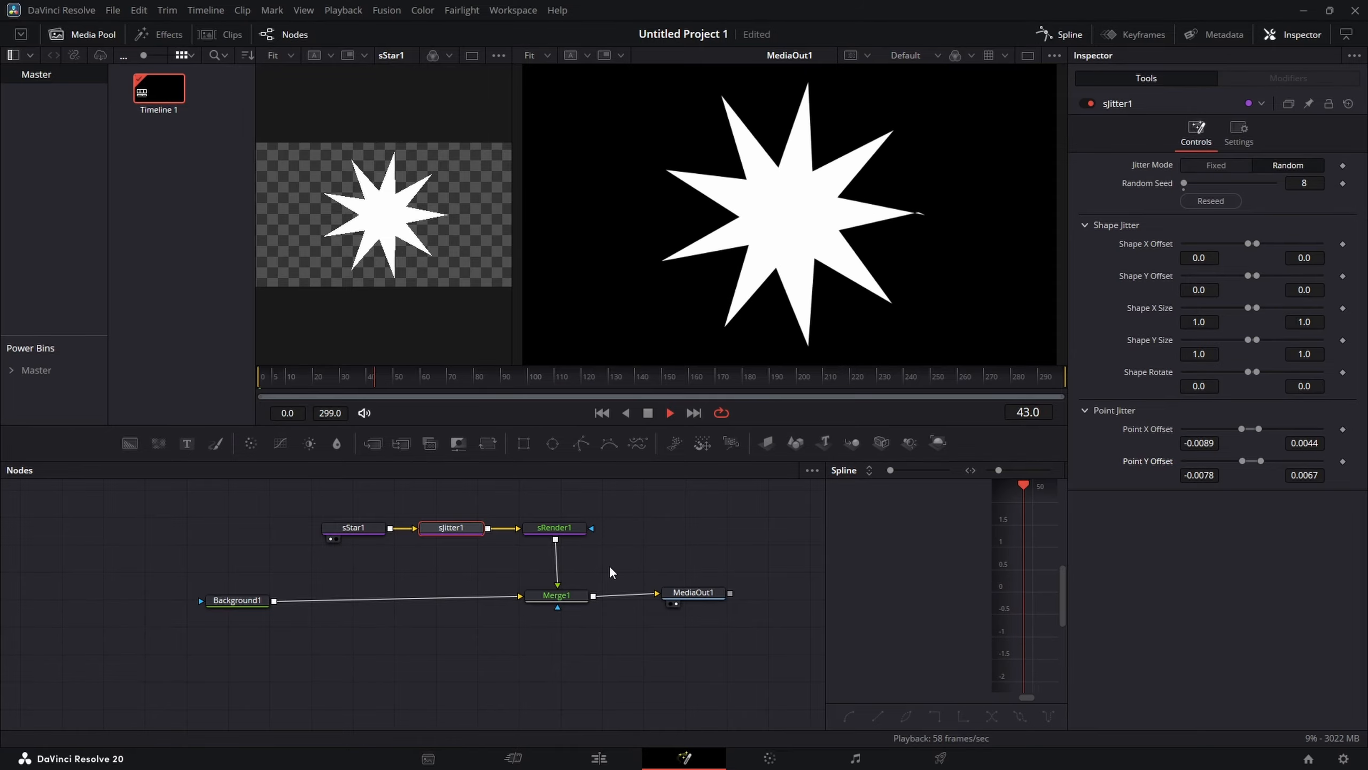
Step: Insert a Time Speed node between sRender1 and Merge1
drag(693, 593, 714, 592)
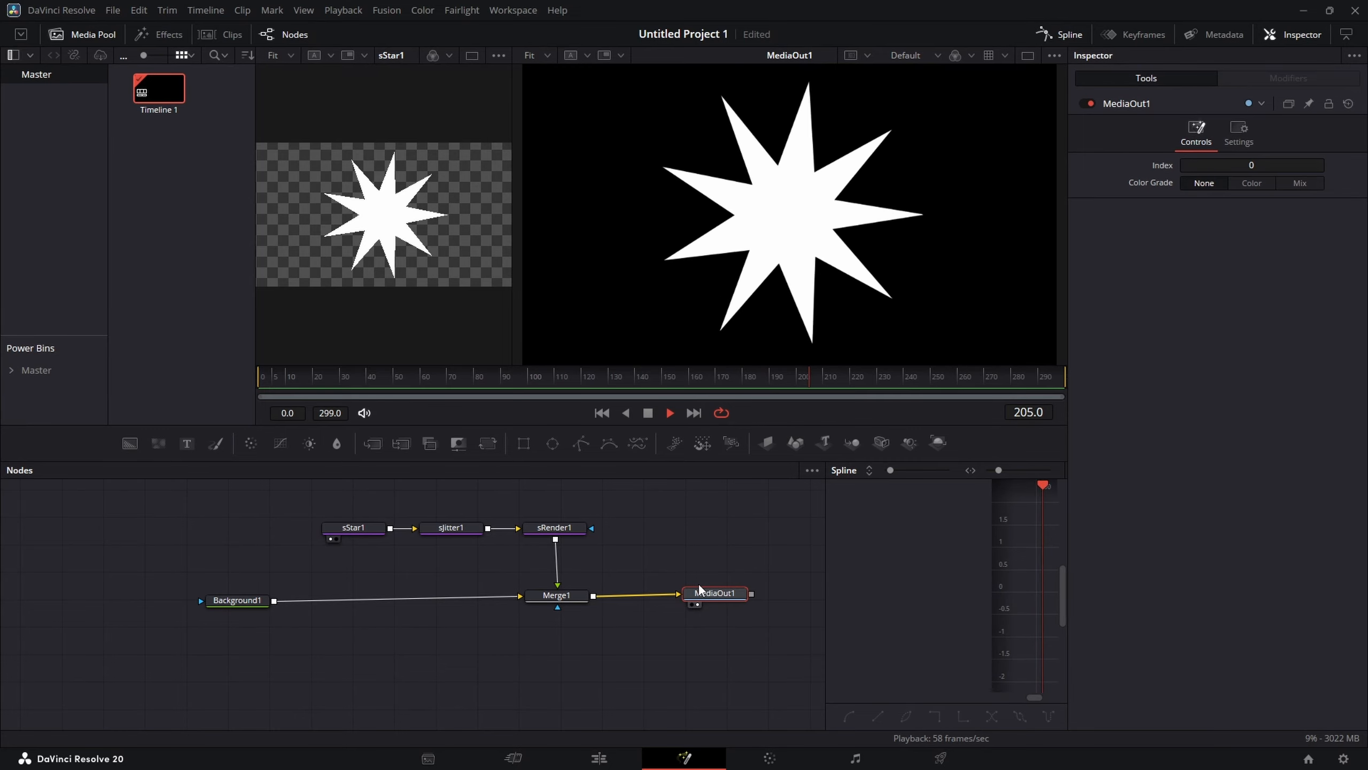
drag(636, 509, 348, 518)
key(shift+space)
text(jitt)
key(BackSpace)
key(BackSpace)
key(BackSpace)
key(BackSpace)
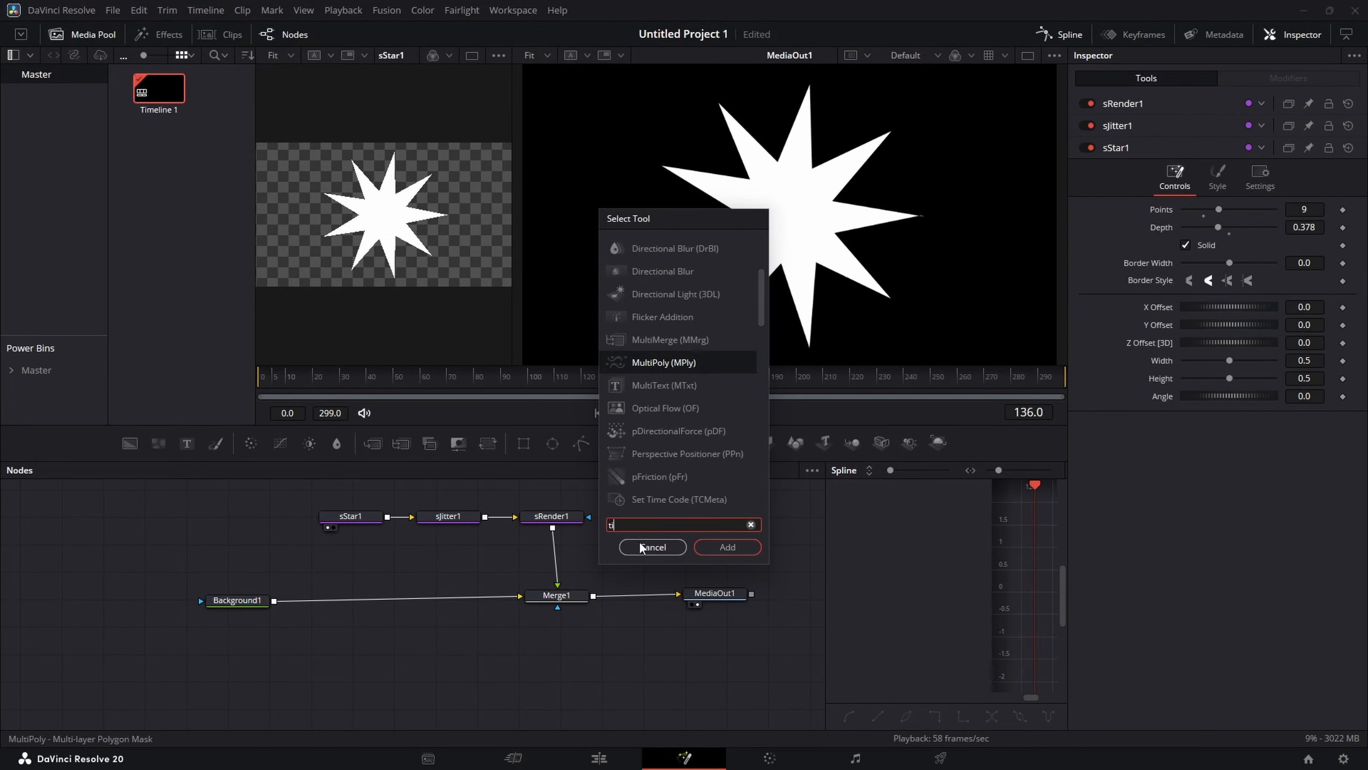
text(time)
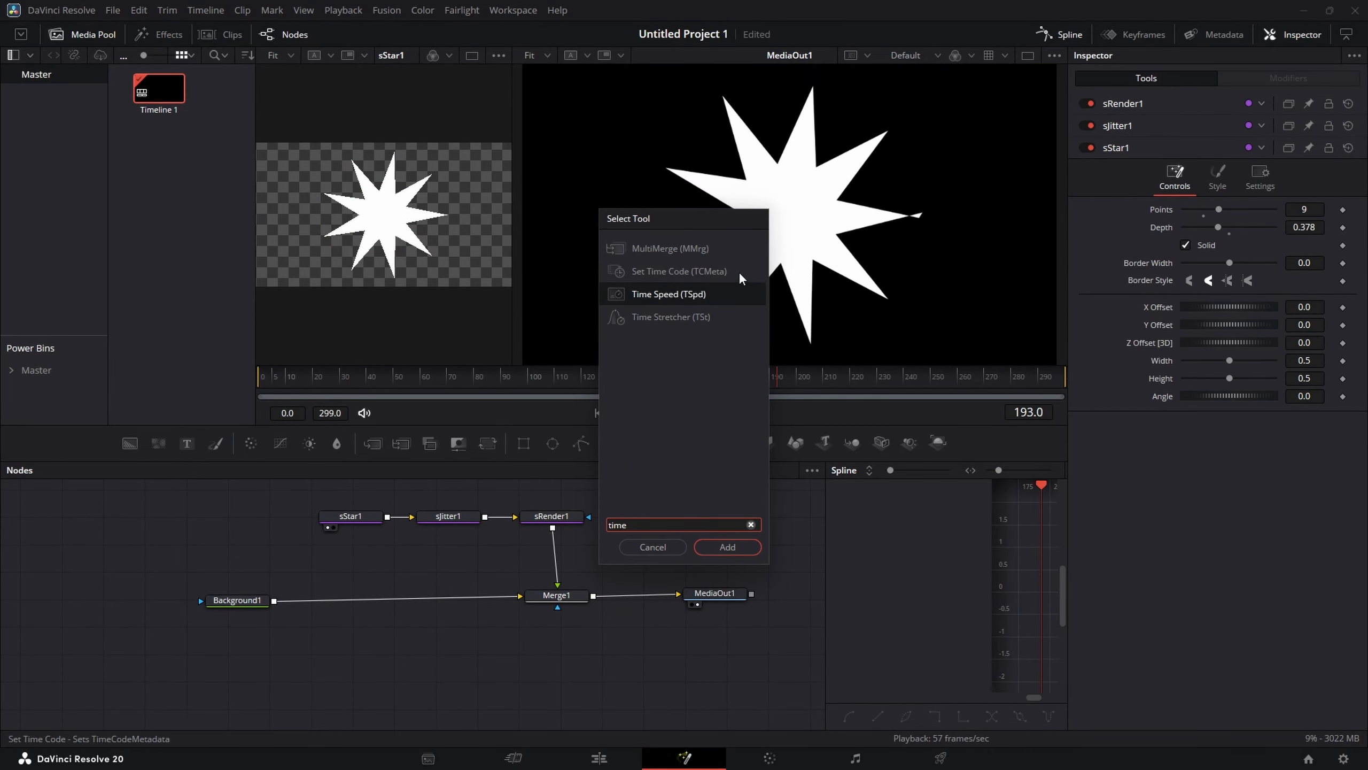
click(733, 544)
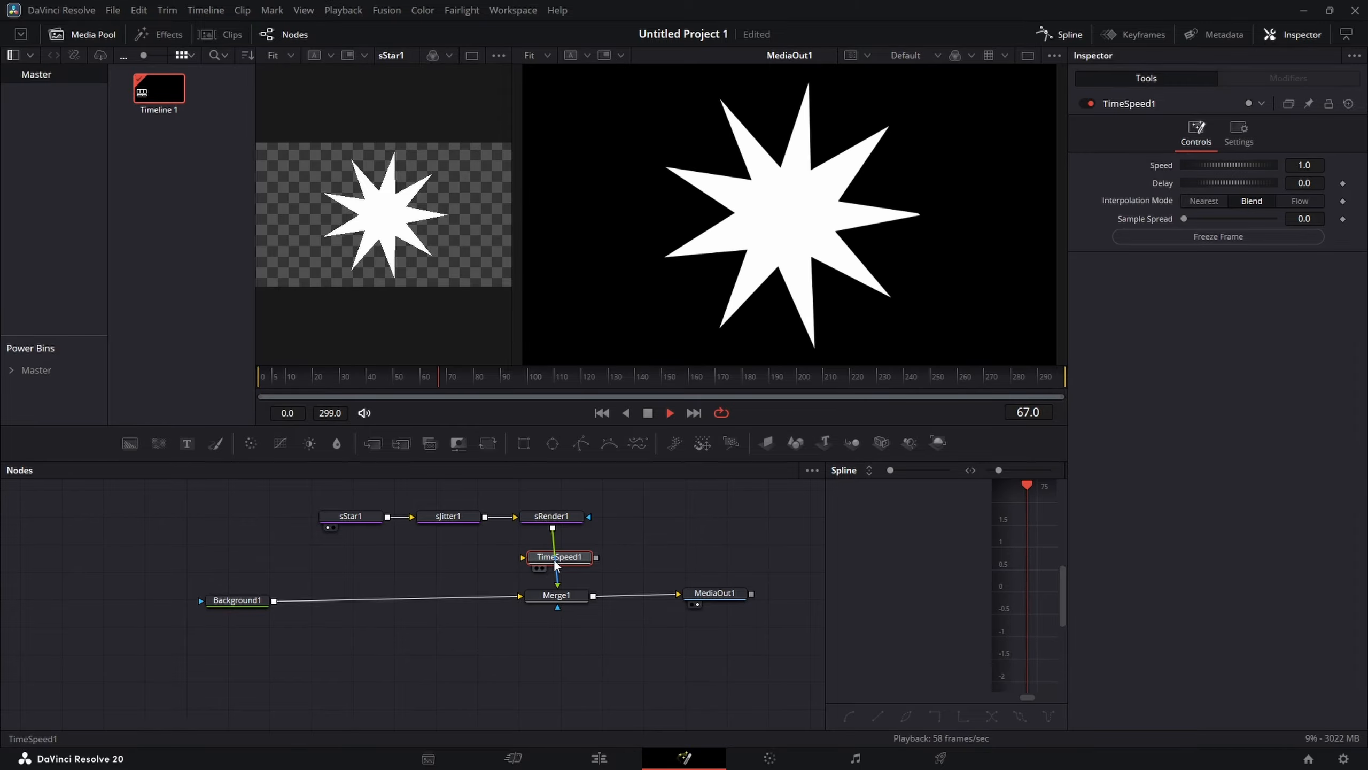
drag(557, 563, 561, 559)
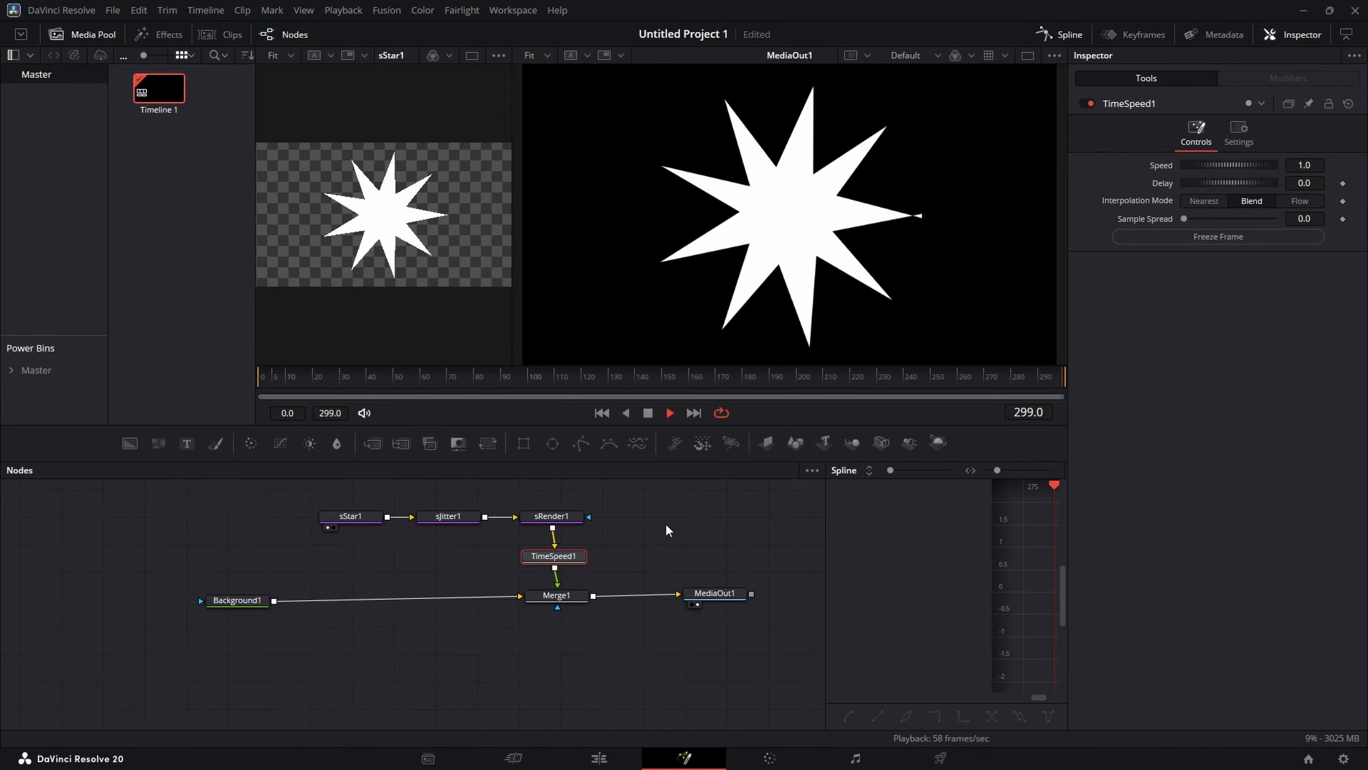
Step: Set TimeSpeed1's speed to 0.25 and its interpolation mode to Nearest
click(1323, 165)
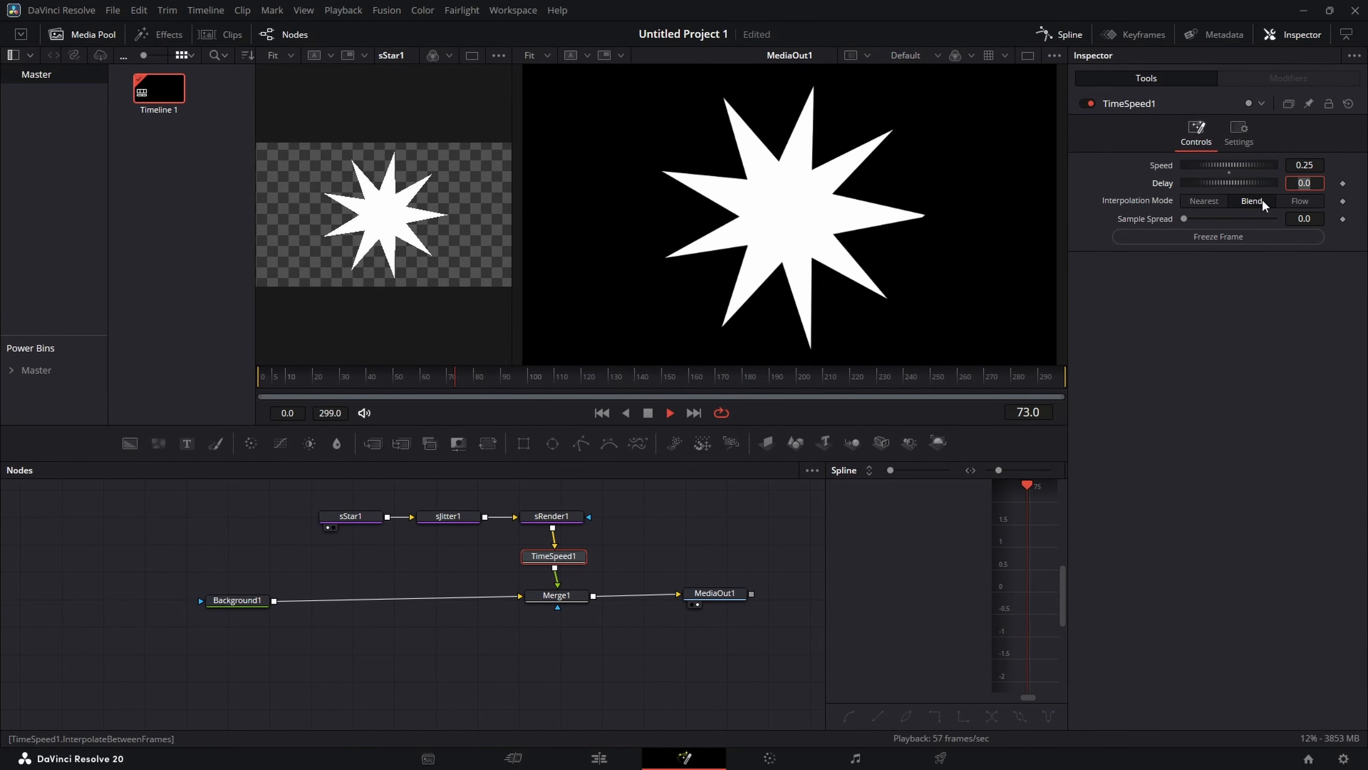
click(1205, 201)
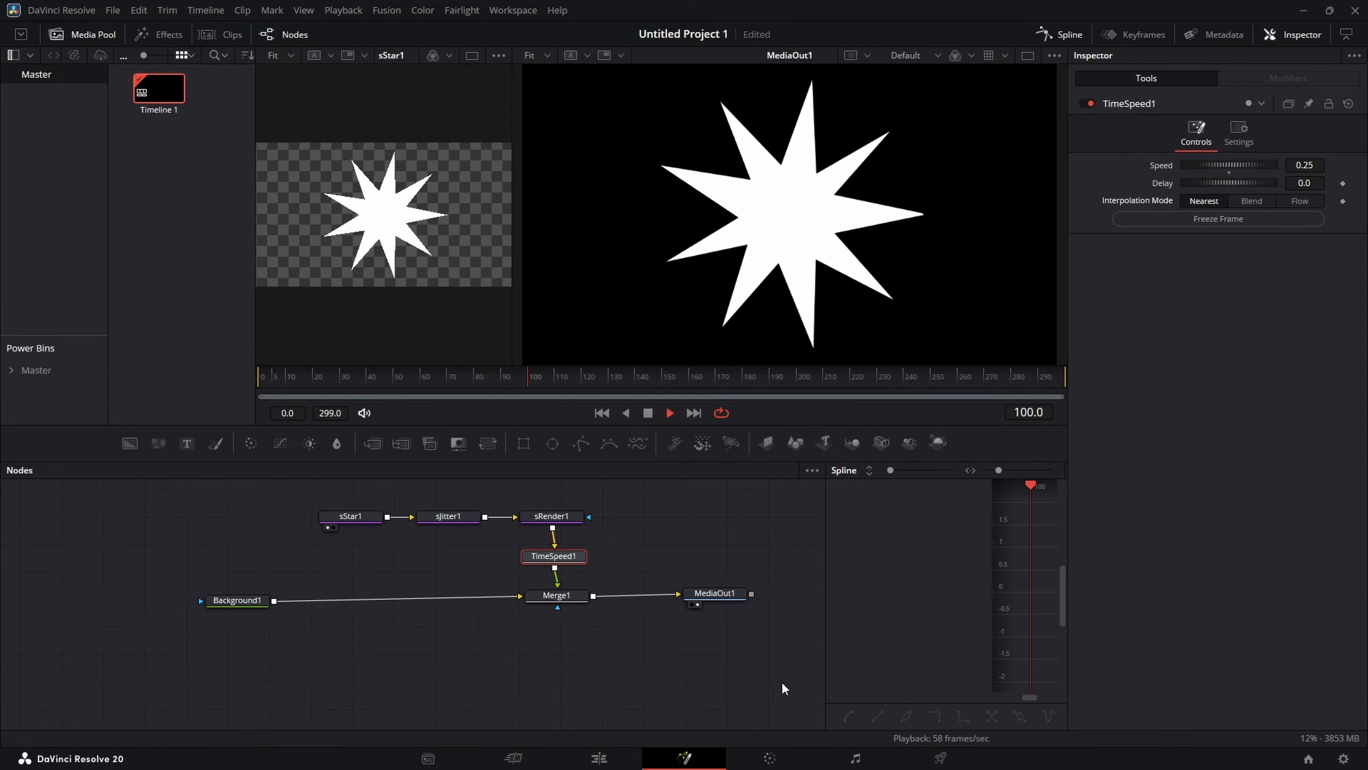
Step: Rearrange the node tree, shifting all nodes down and moving sStar1 further left
drag(759, 662, 211, 486)
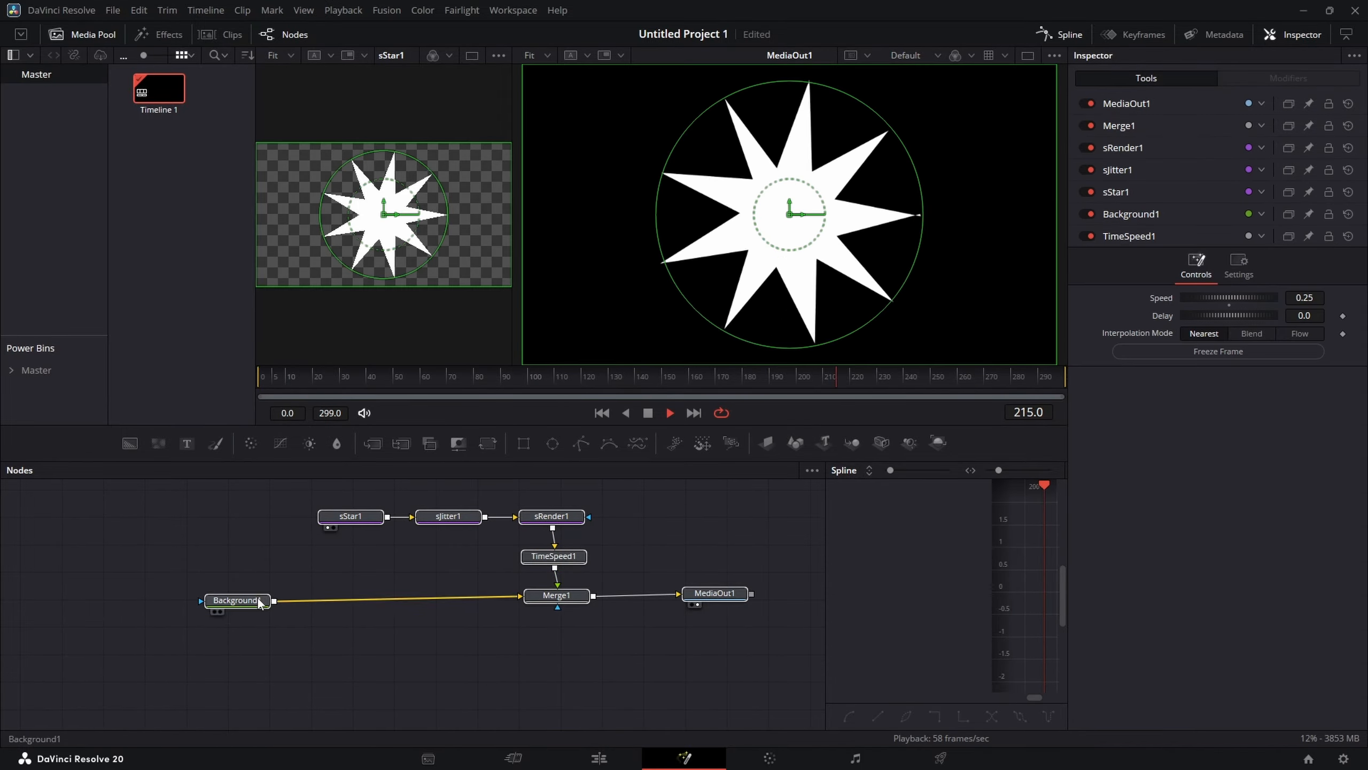
drag(258, 597, 263, 643)
click(375, 594)
drag(323, 564, 269, 563)
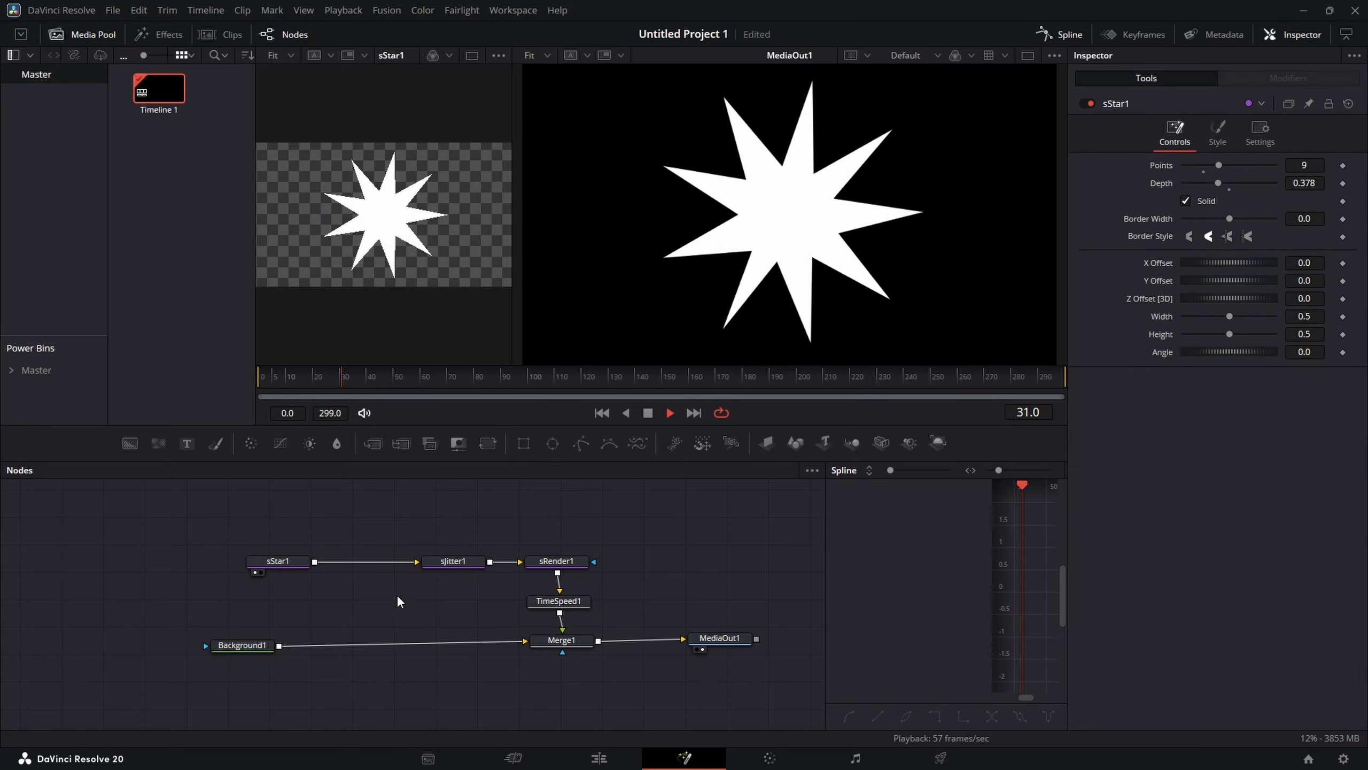
Step: Add an sOutline node to the flow
key(shift+space)
text(time)
key(BackSpace)
key(BackSpace)
key(BackSpace)
key(BackSpace)
text(outlin)
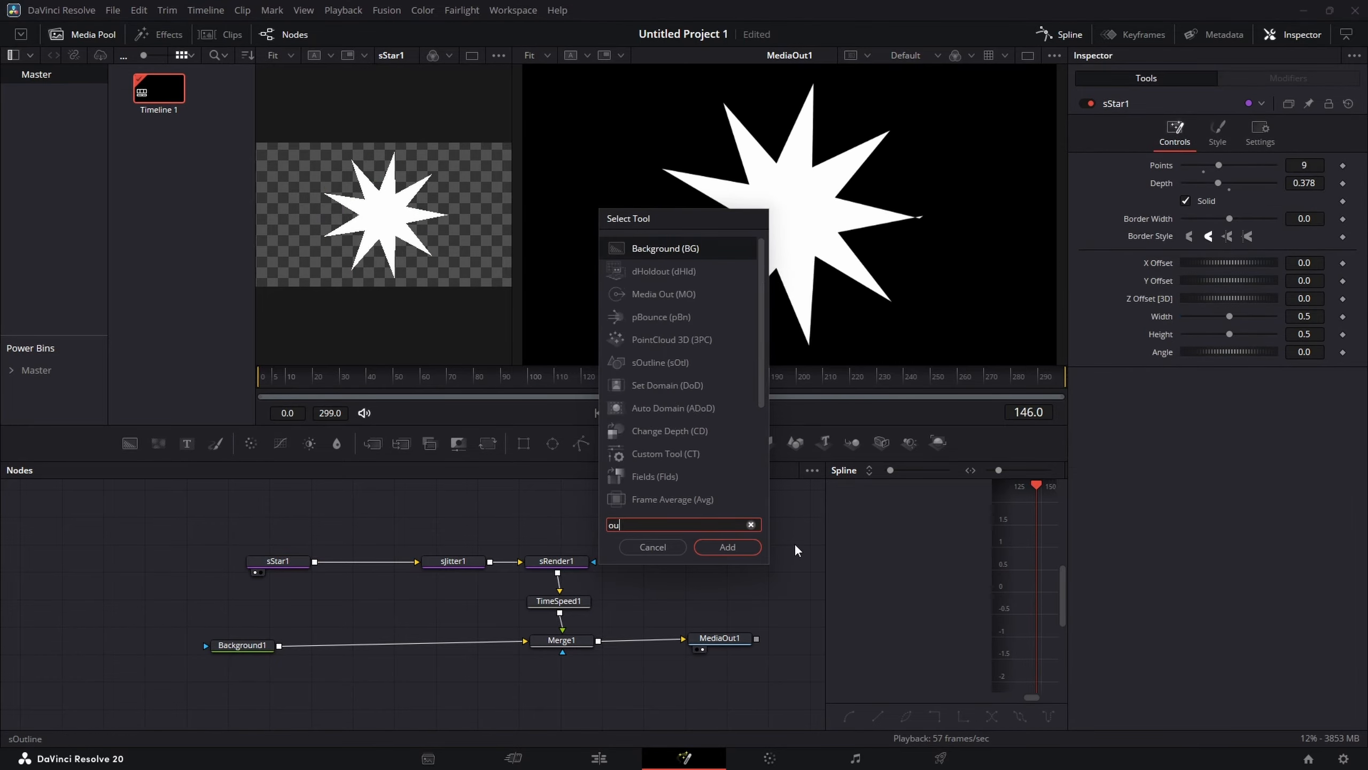
click(710, 552)
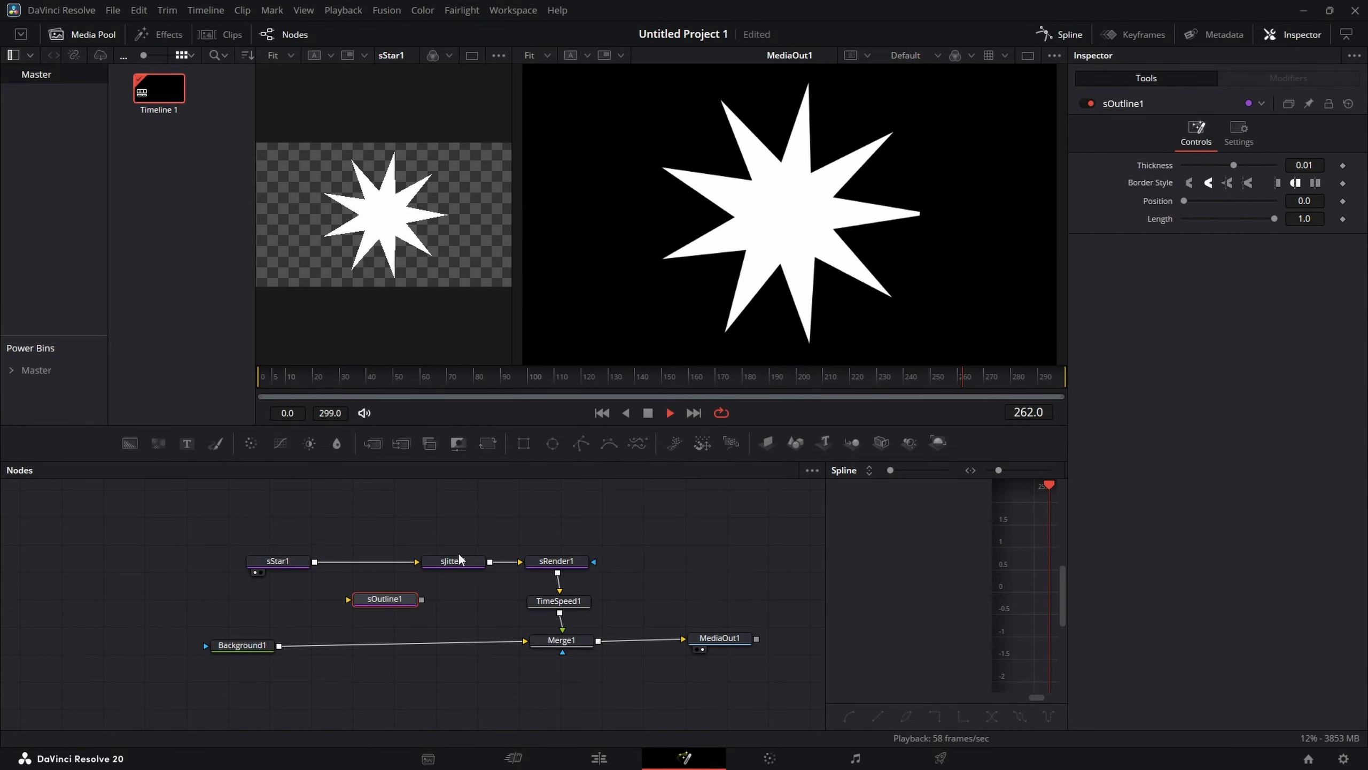
Step: Move sJitter1 left, connect its output to sOutline1, and view sOutline1 in the first viewer
click(453, 563)
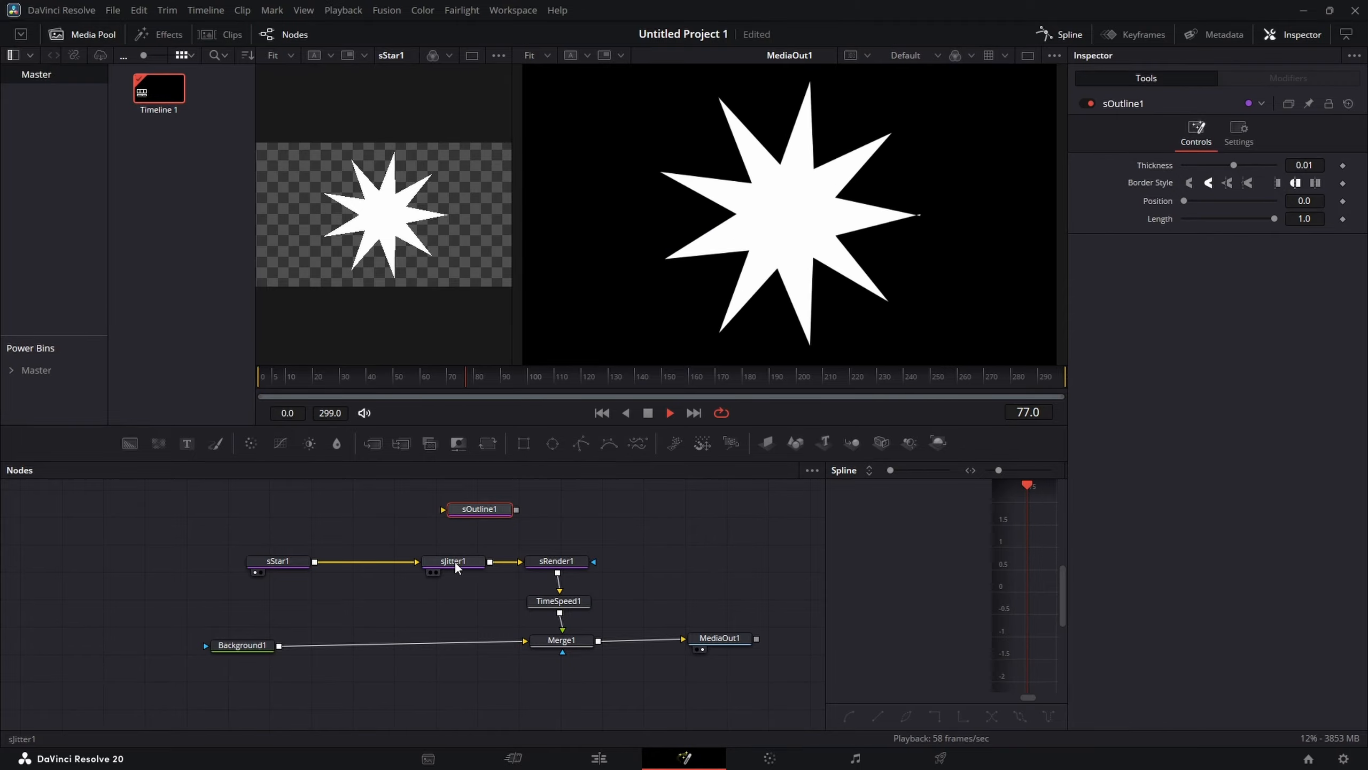
drag(454, 561, 368, 555)
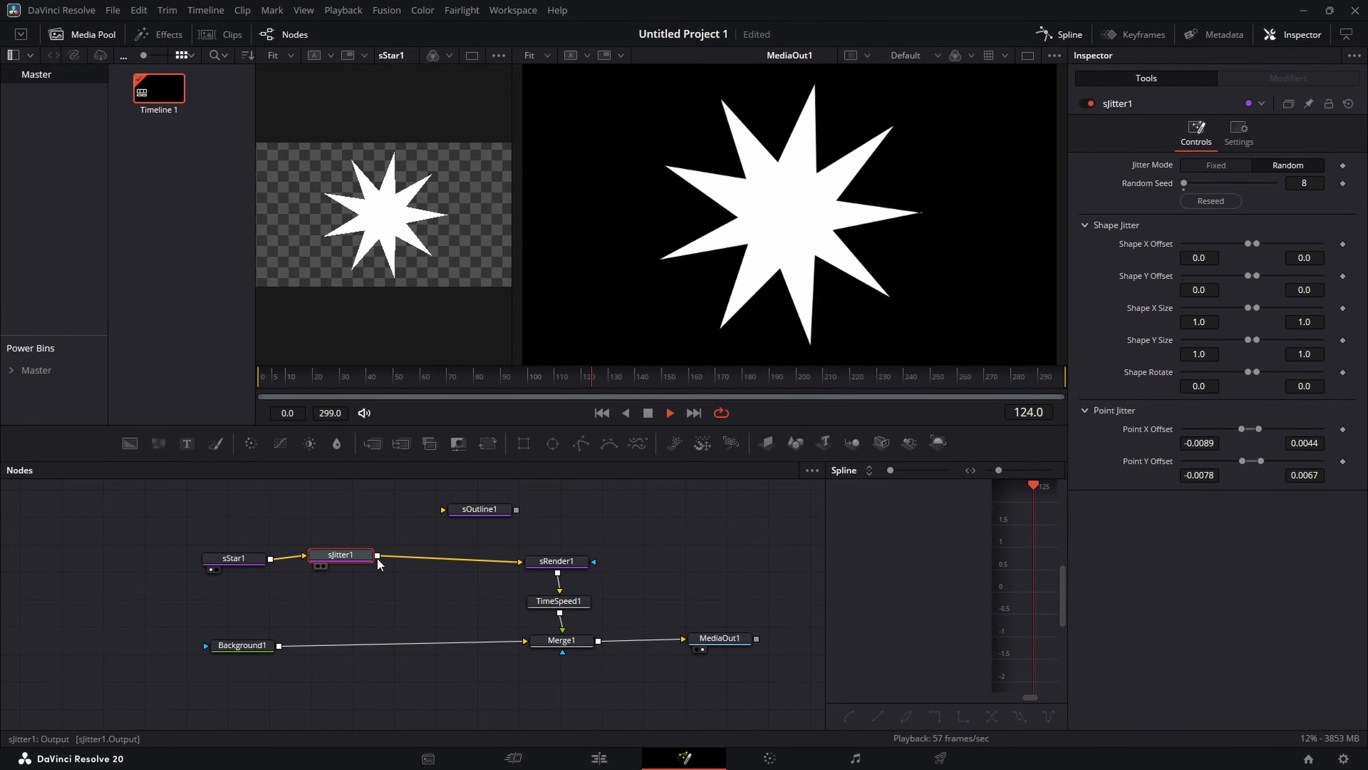
drag(377, 556, 451, 508)
click(476, 508)
key(1)
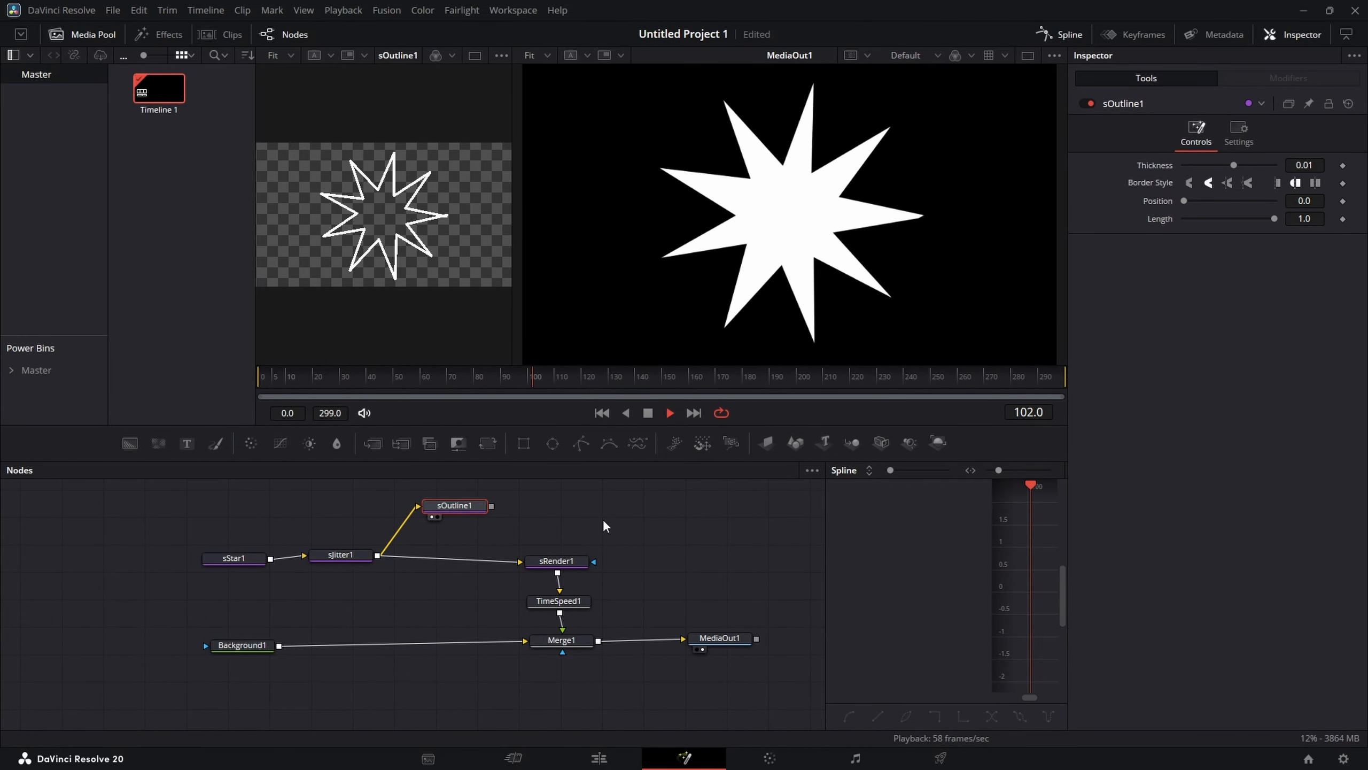
Step: Set sStar1's style colour to orange (#ff8000)
click(229, 559)
click(1233, 143)
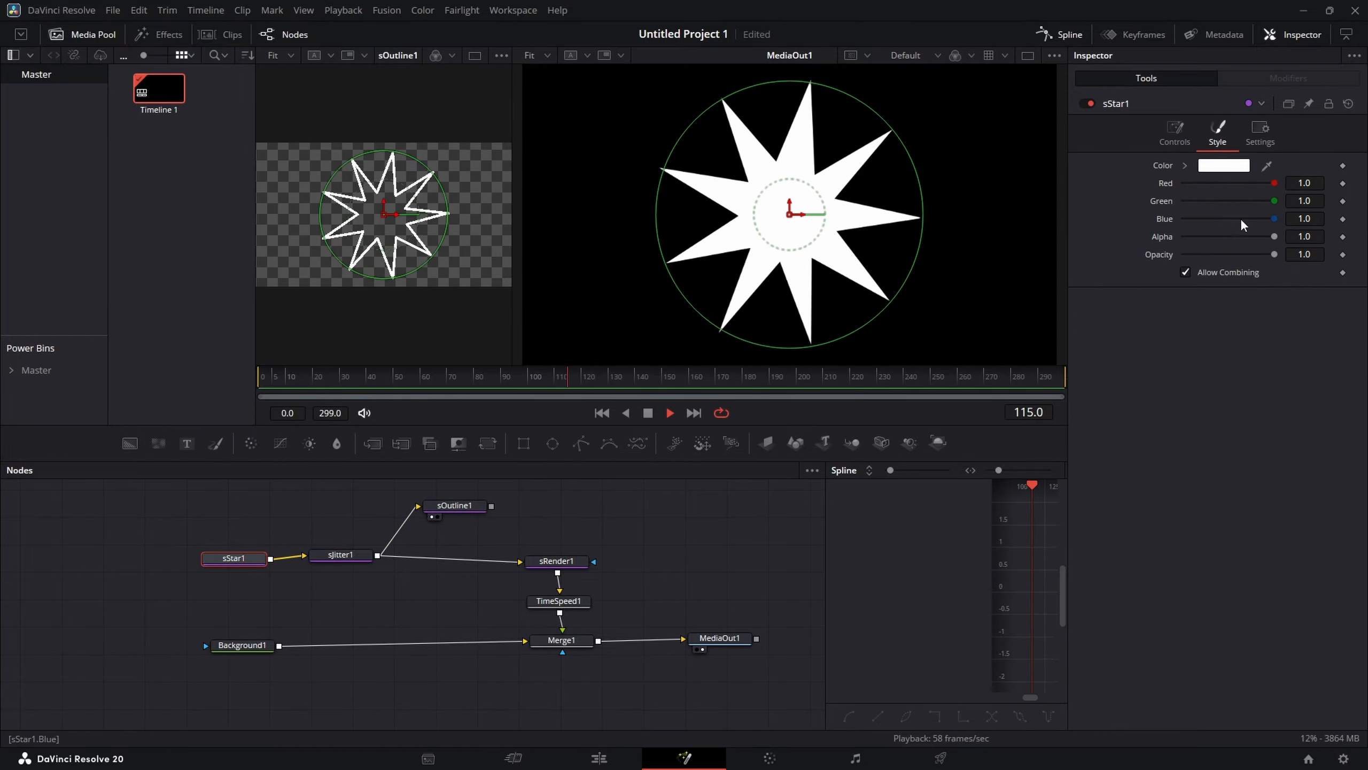
click(1233, 167)
drag(816, 310, 814, 253)
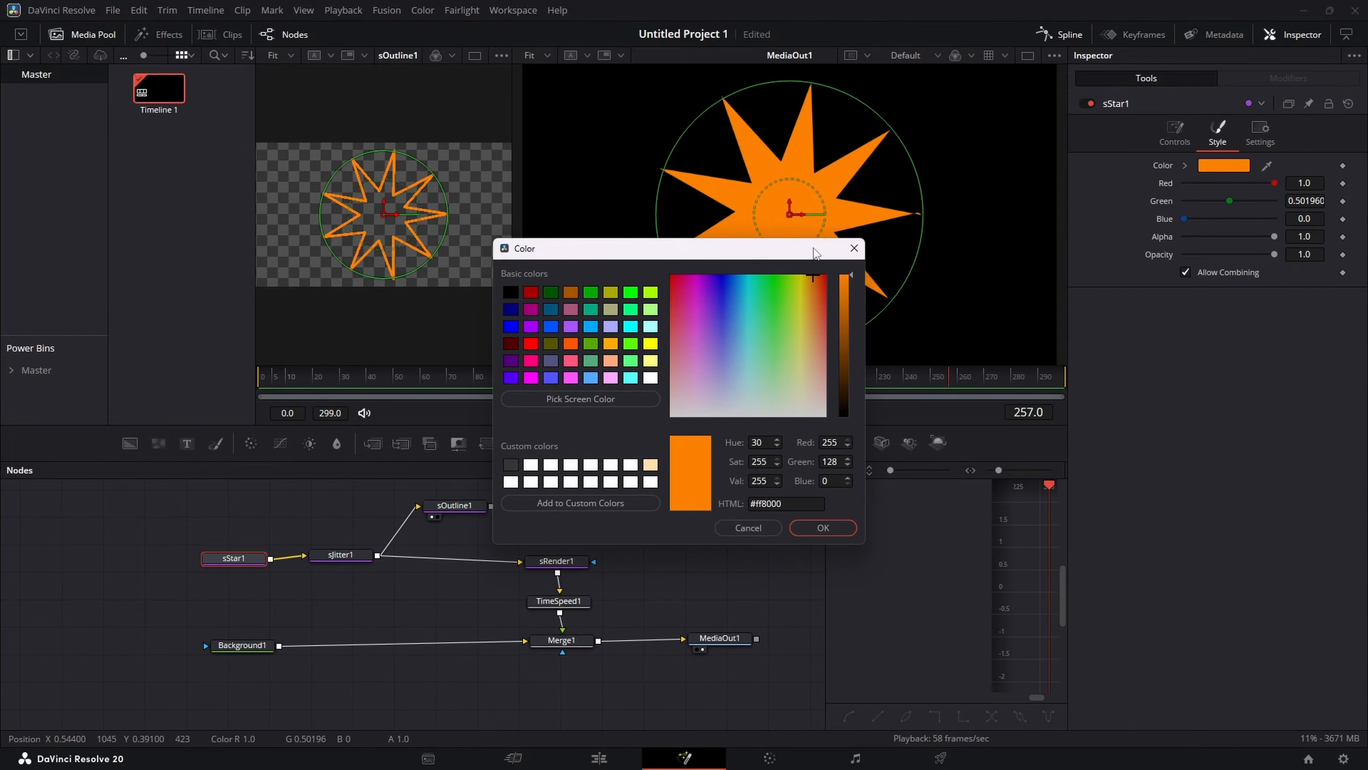
click(821, 527)
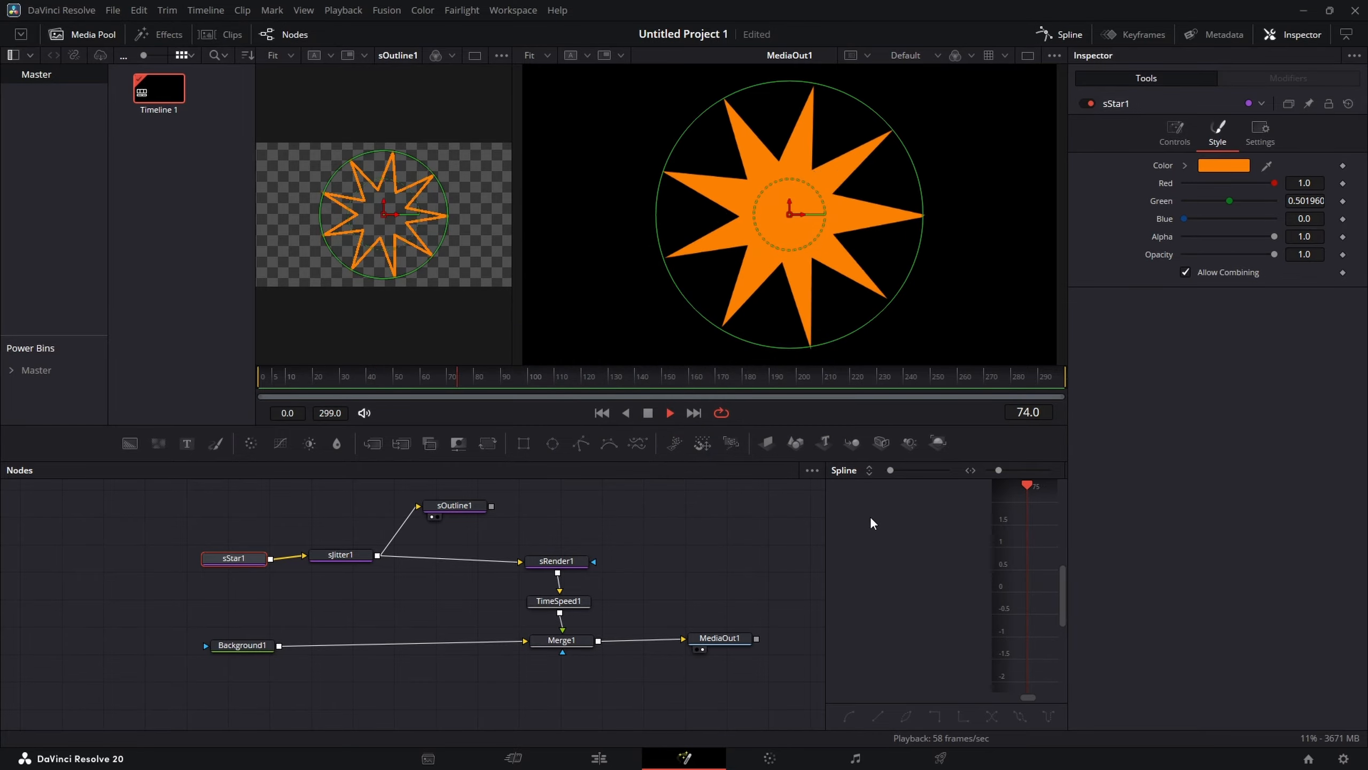
Step: Add an sChangeStyle node and connect sOutline1's output to it
click(453, 507)
click(555, 512)
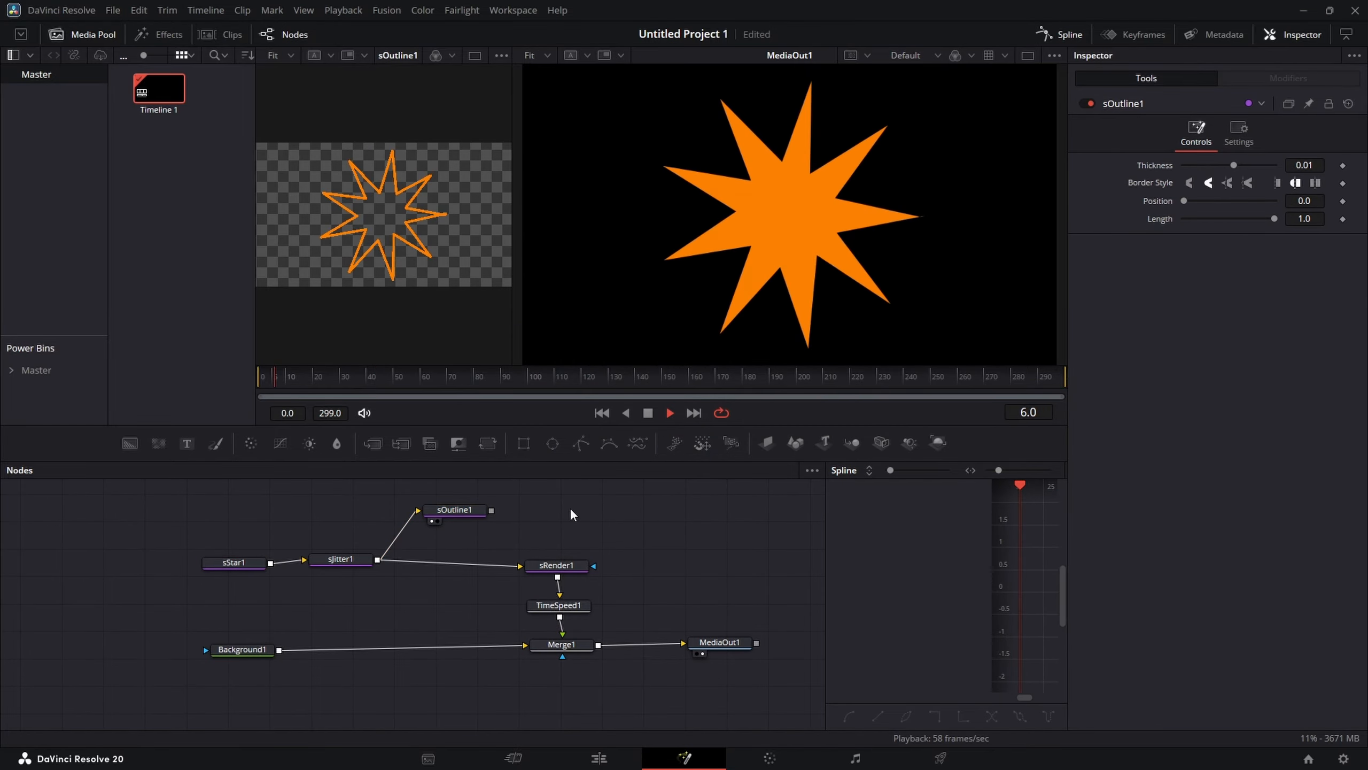
key(shift+space)
text(outlin)
key(BackSpace)
key(BackSpace)
key(BackSpace)
key(BackSpace)
key(BackSpace)
key(BackSpace)
text(styl)
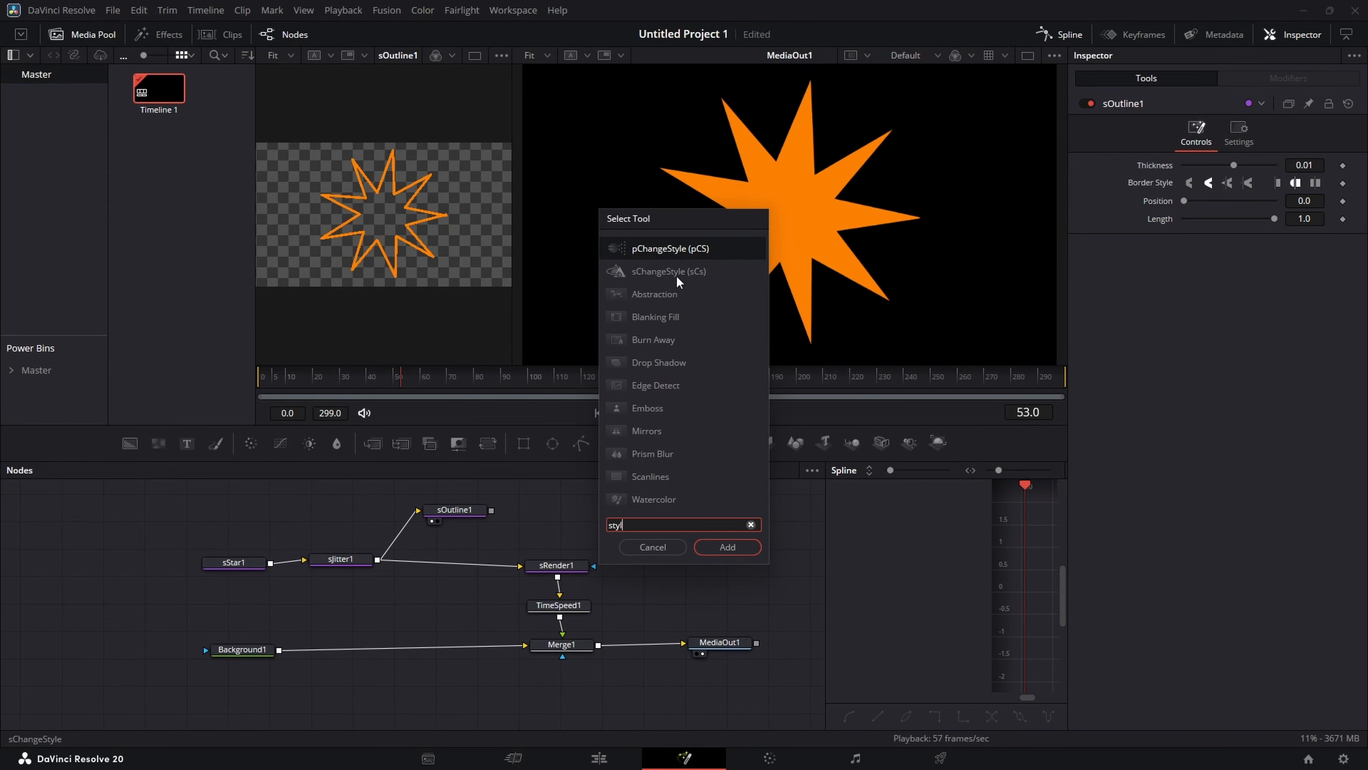
click(674, 272)
click(727, 547)
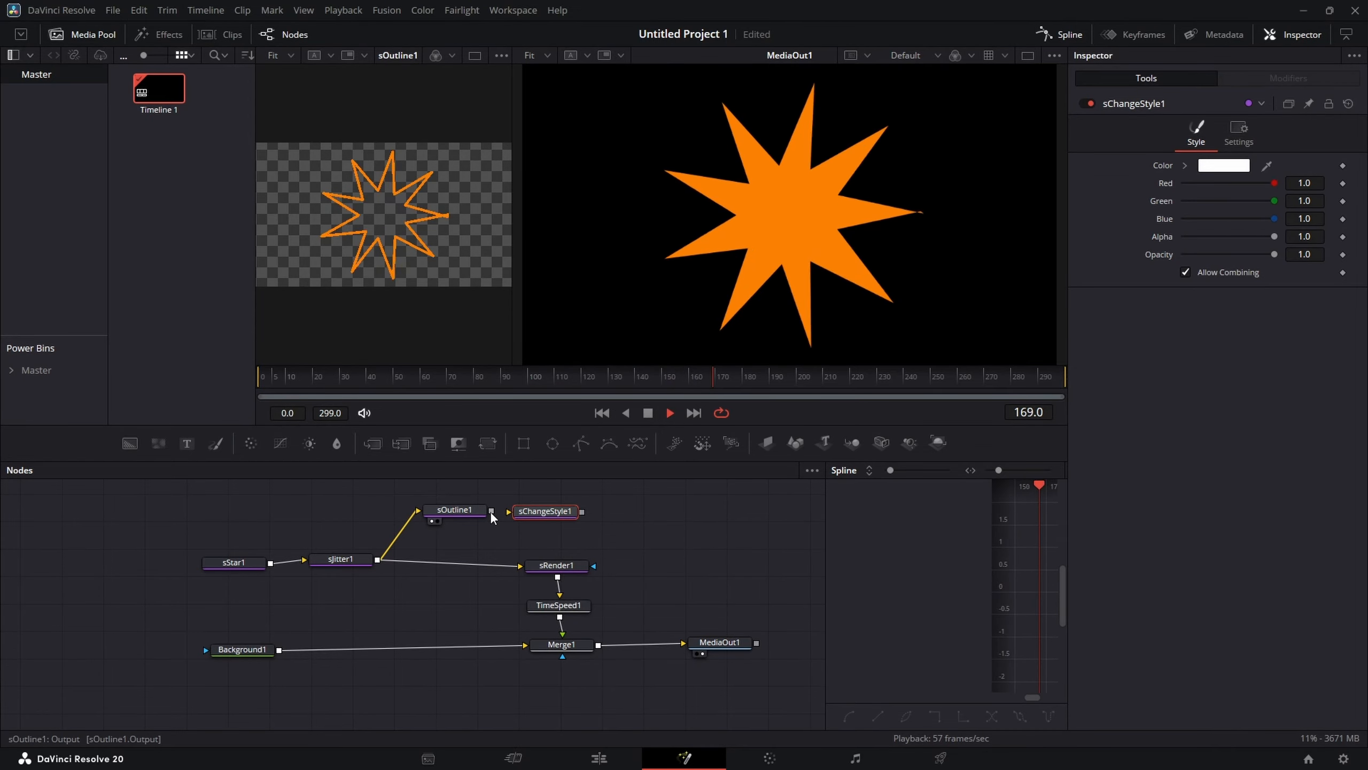
drag(464, 511, 533, 509)
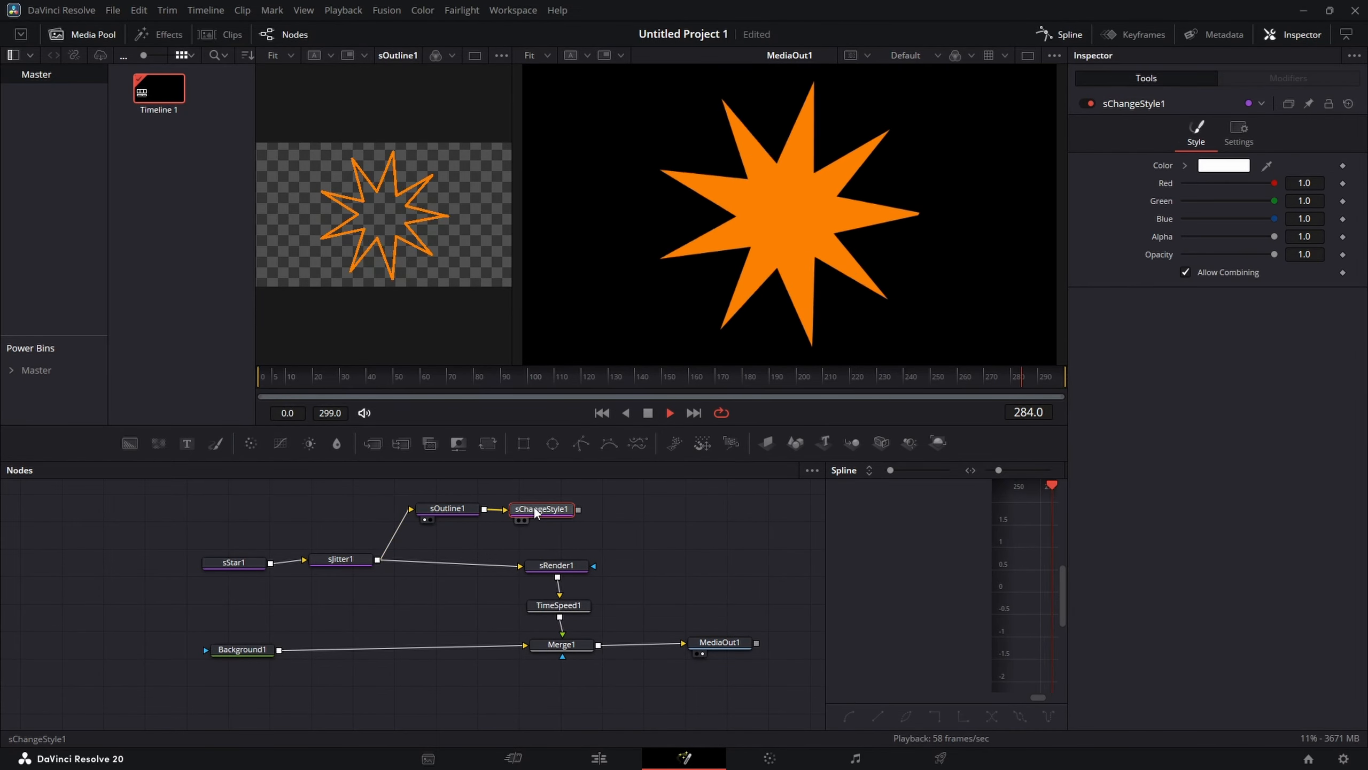
Step: Set sChangeStyle1's colour to a pale yellow and view it in the first viewer
click(1223, 166)
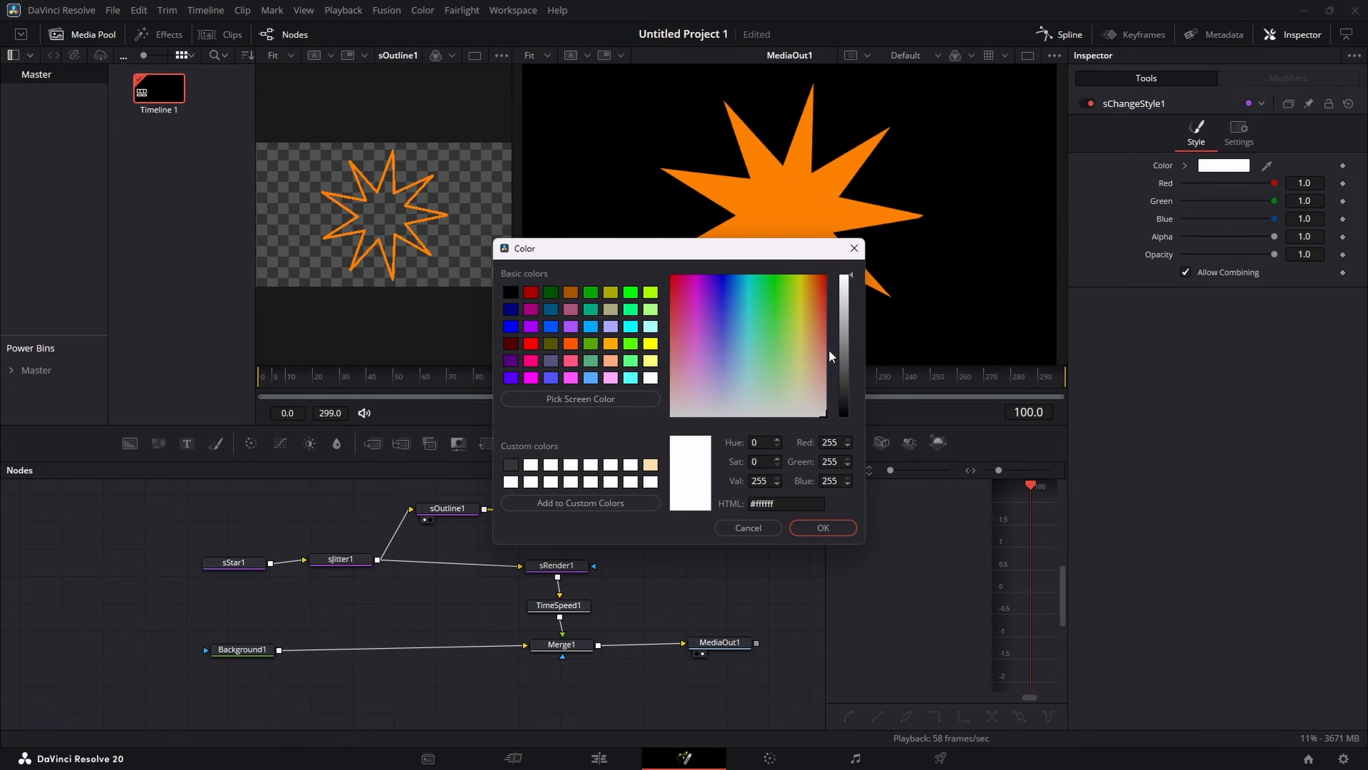
click(806, 276)
drag(806, 276, 802, 276)
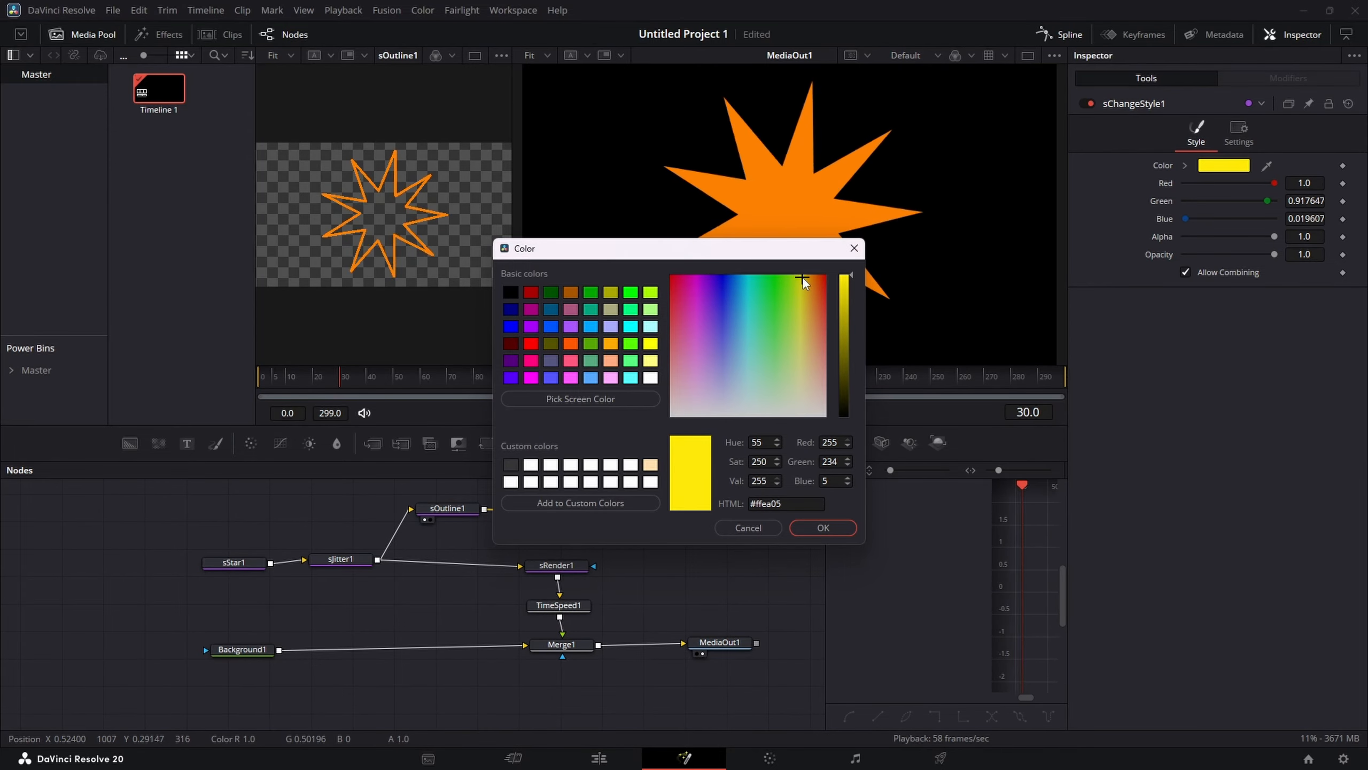
drag(802, 276, 800, 352)
click(819, 529)
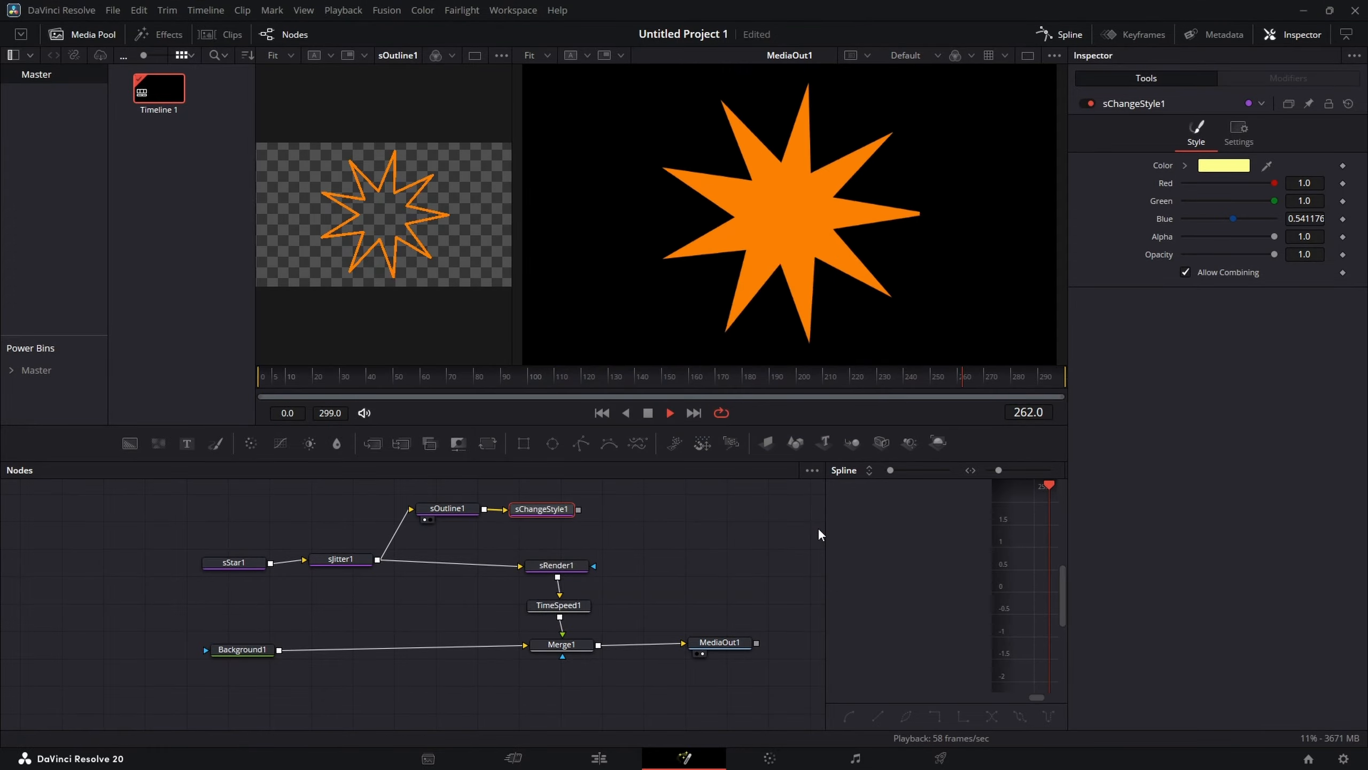
click(517, 520)
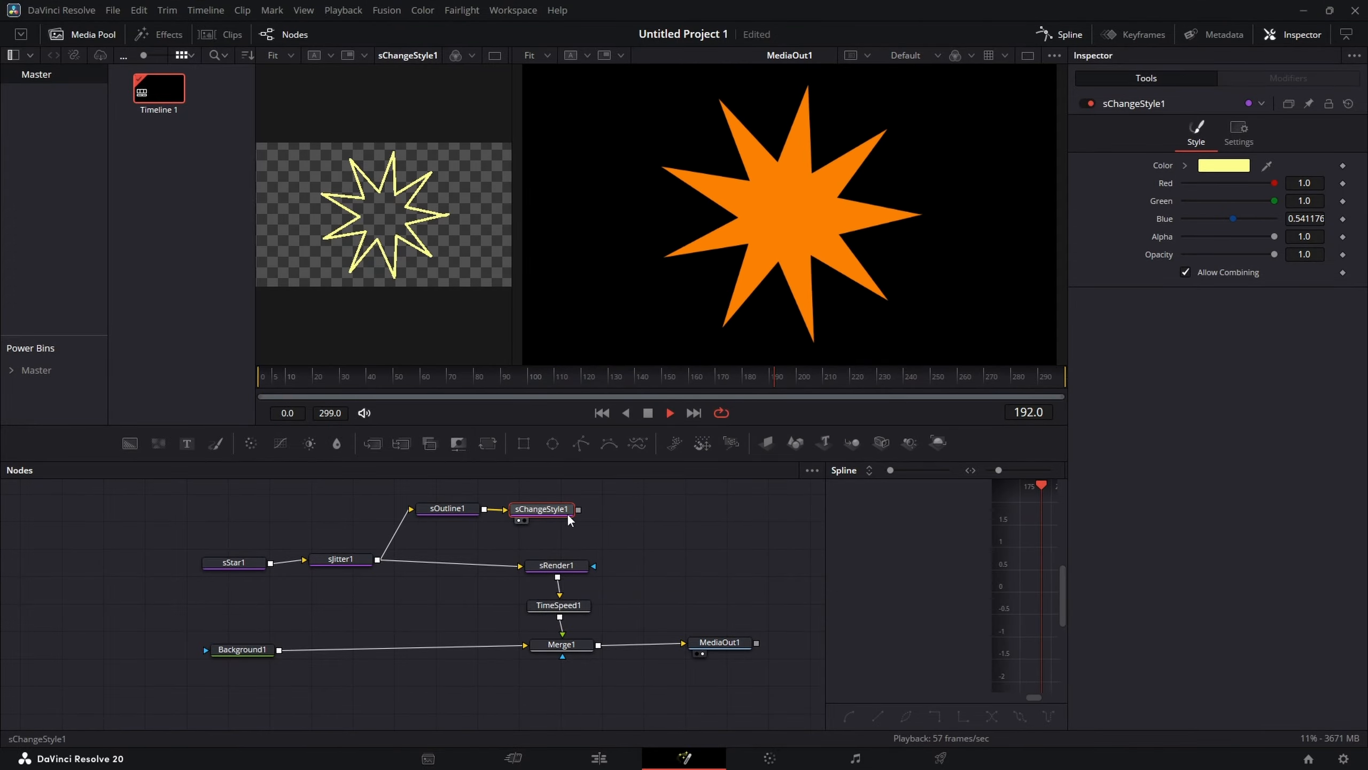
Step: Move sRender1, TimeSpeed1 and Merge1 to the right to make room
click(503, 548)
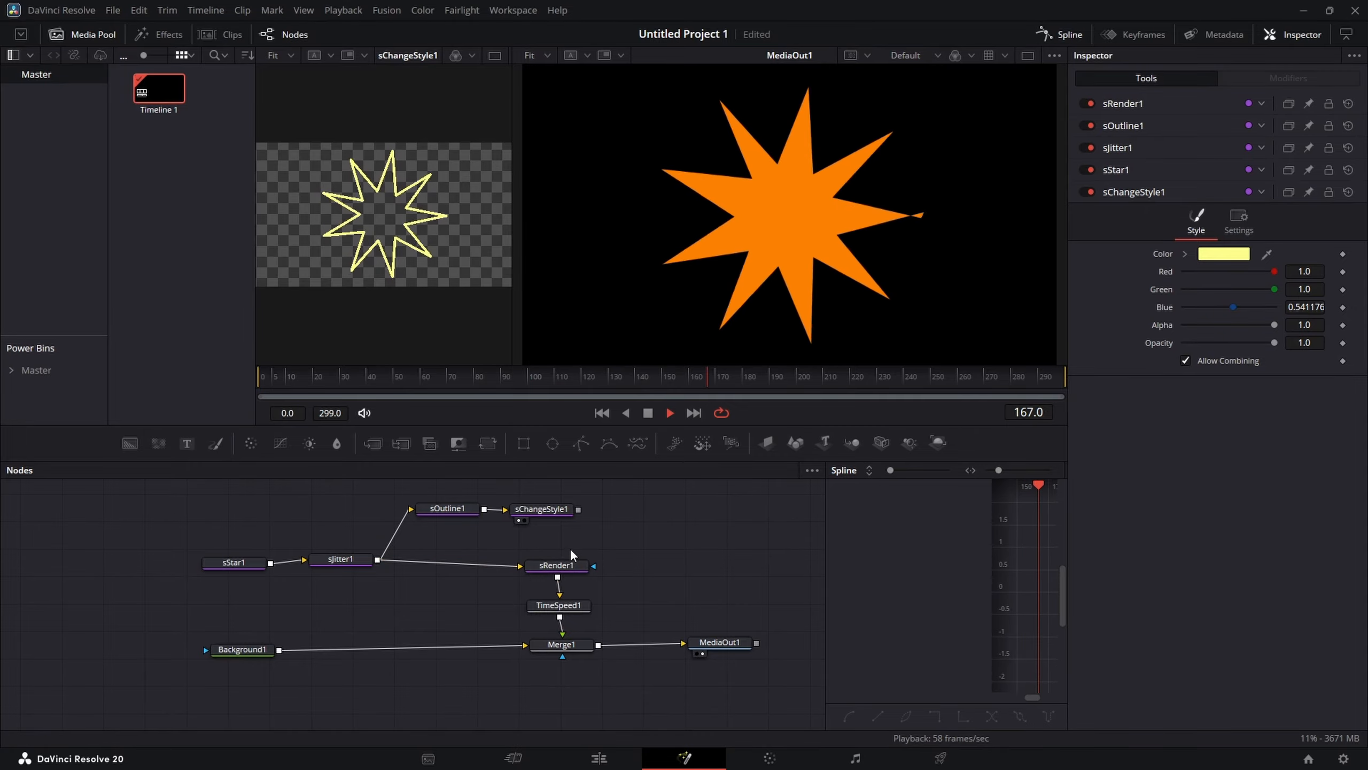
click(566, 646)
drag(568, 690, 611, 565)
click(645, 540)
Step: Insert an sMerge node between sJitter1 and sRender1 and feed sChangeStyle1 into it
key(shift+space)
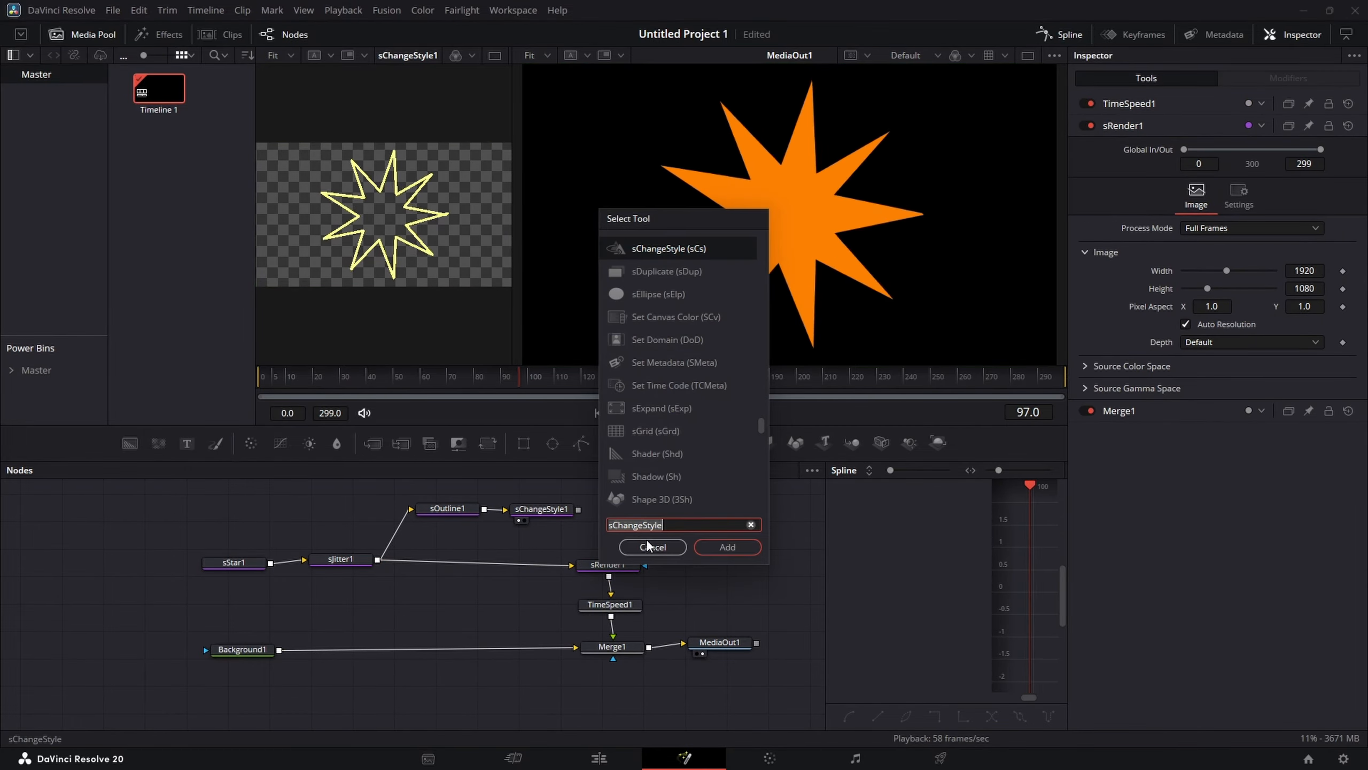
text(smer)
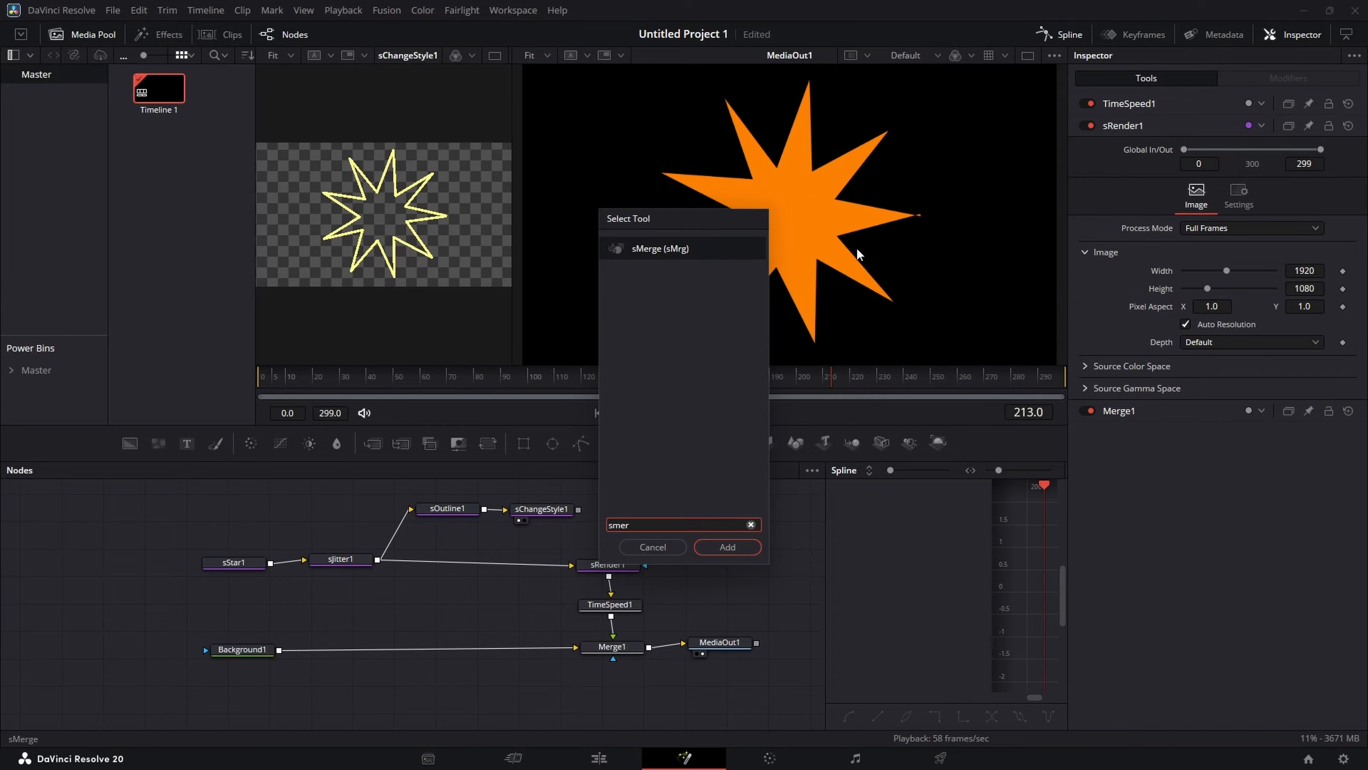
click(700, 547)
drag(614, 530, 508, 563)
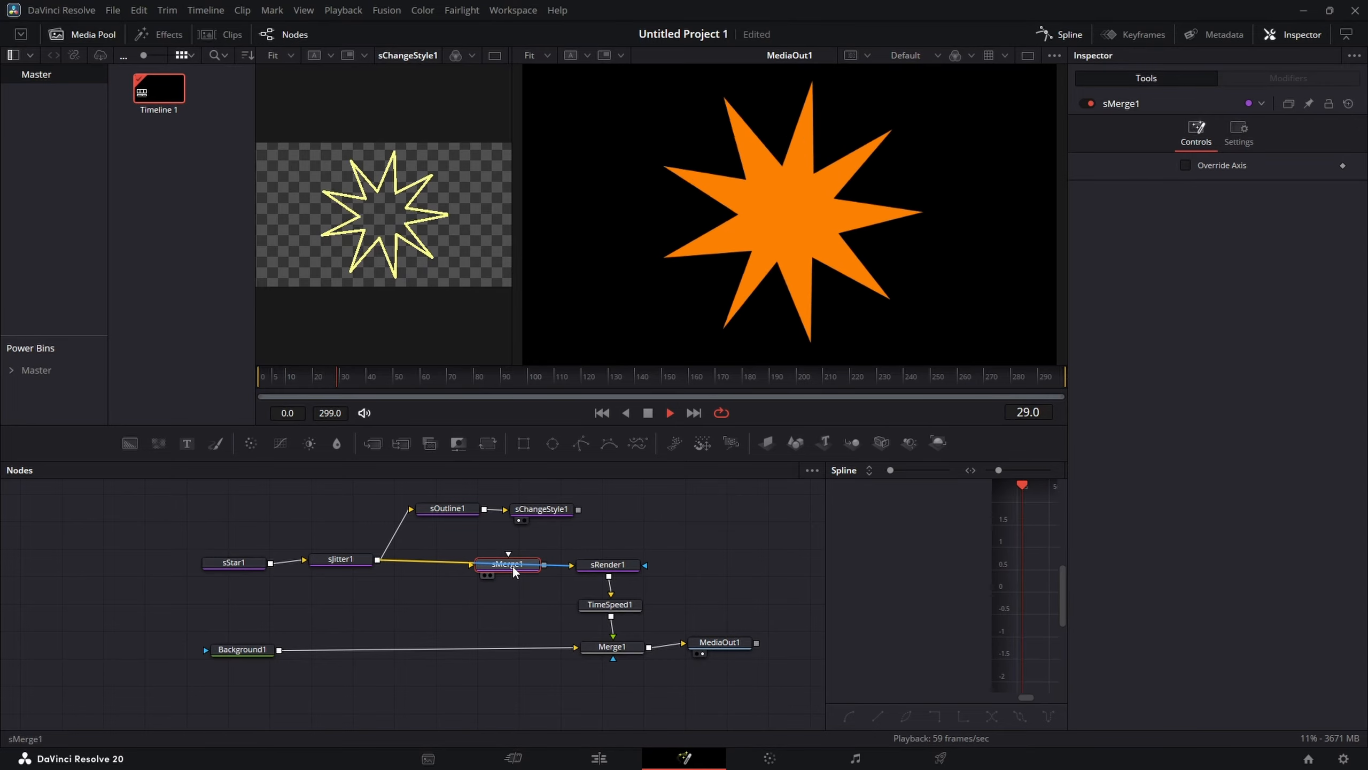
drag(578, 508, 535, 563)
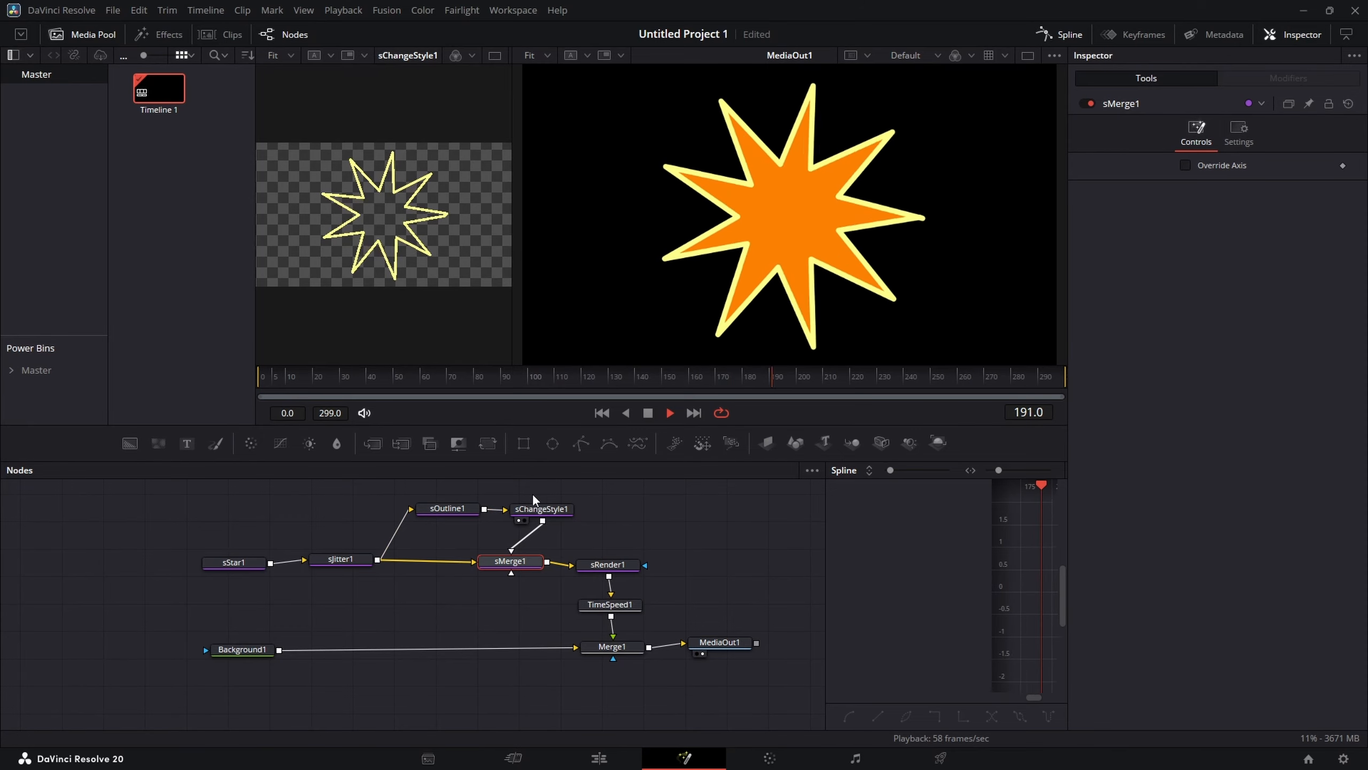
Step: Reposition the node tree and reduce sOutline1's thickness to 0.0062
drag(748, 682, 171, 503)
drag(423, 512, 412, 546)
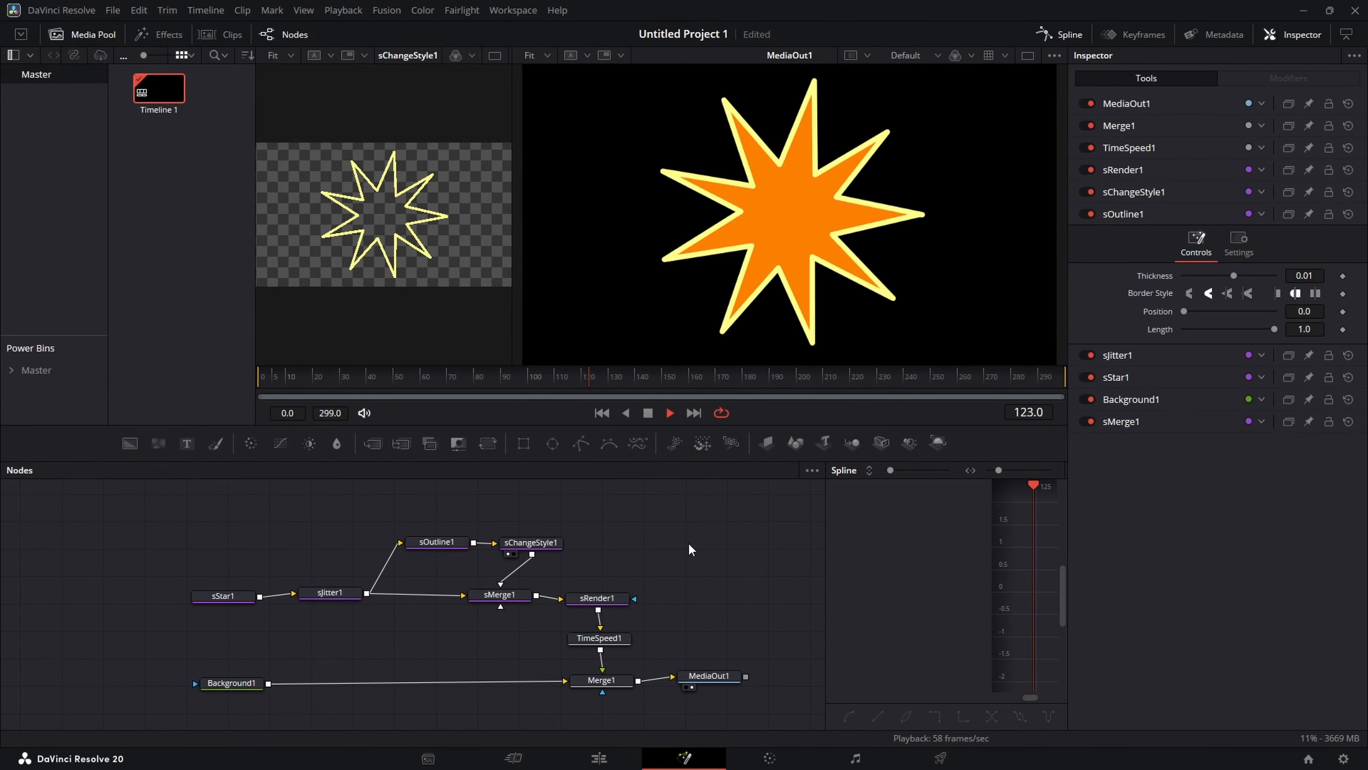
click(433, 542)
drag(1311, 165, 1304, 165)
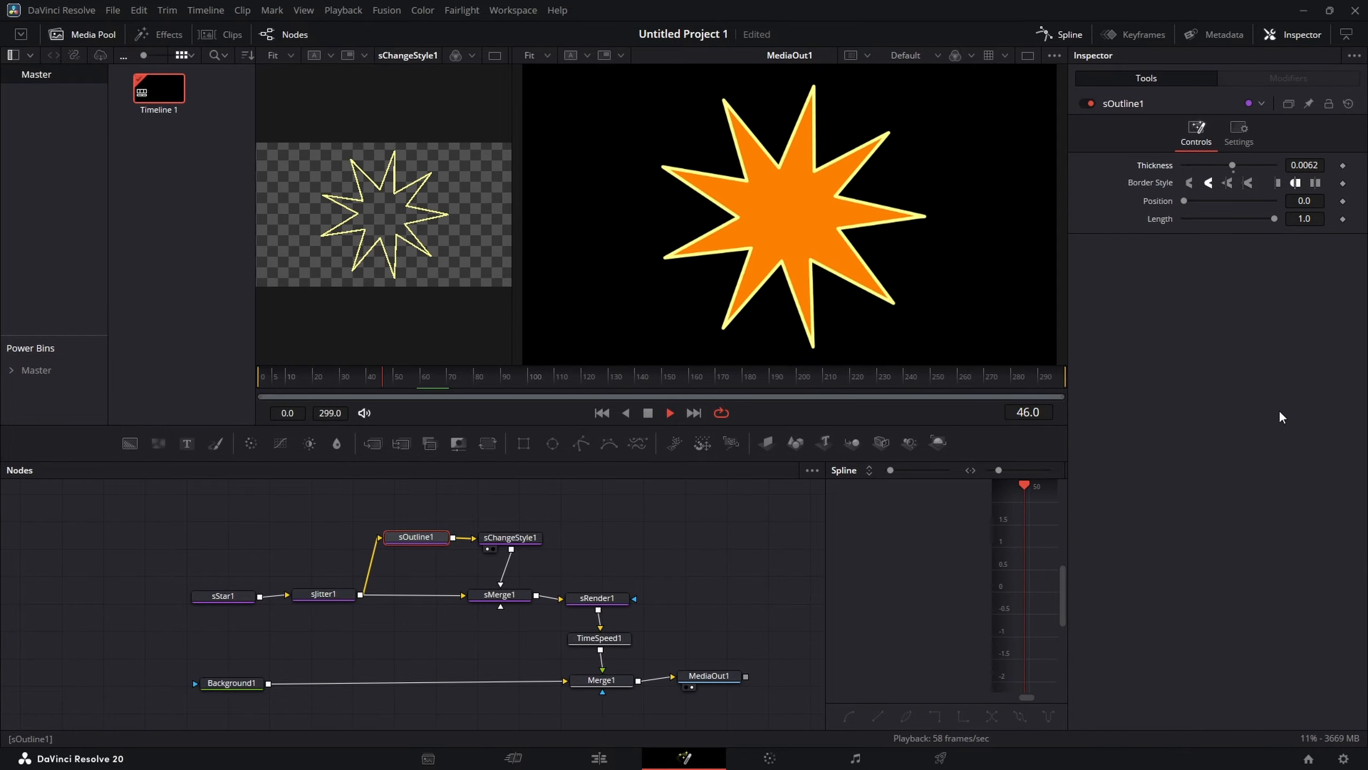
Step: Make room beside MediaOut1 and add a Glow node
drag(701, 682, 746, 685)
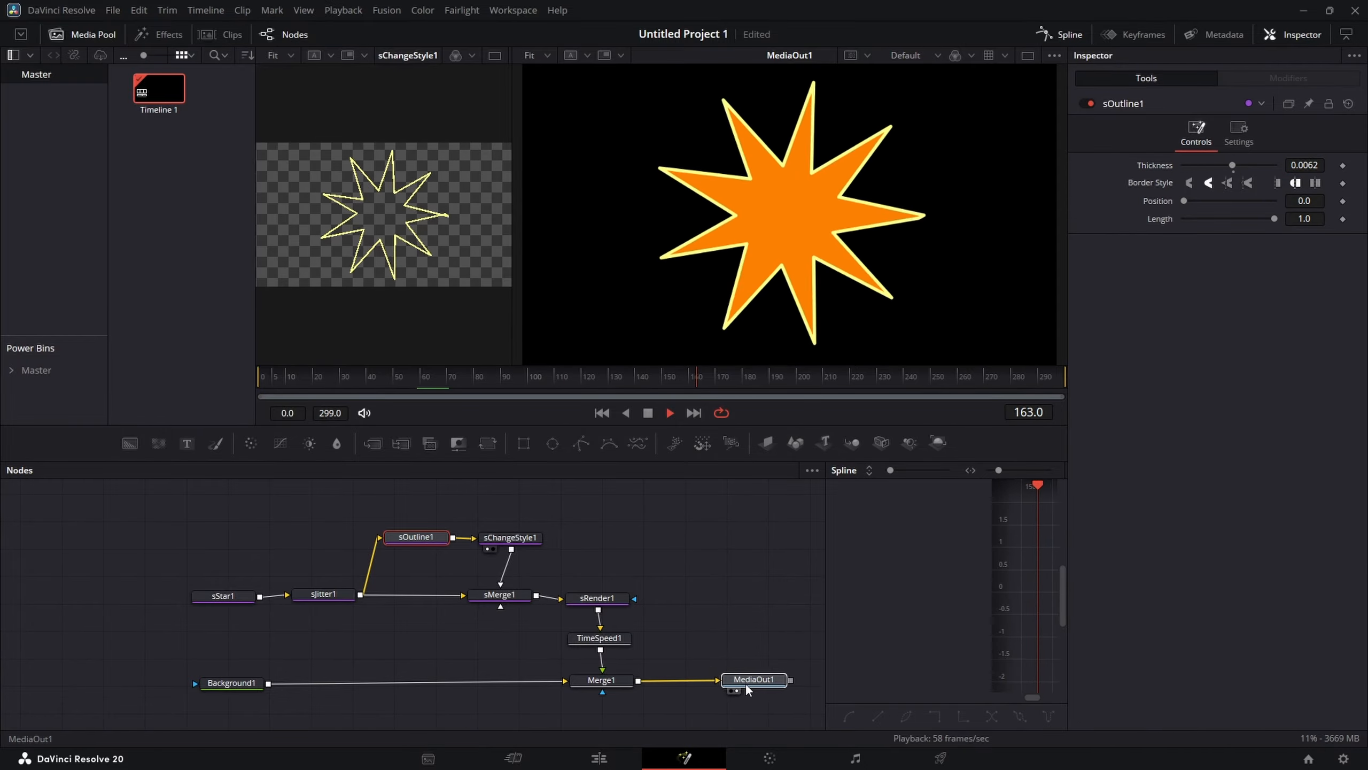
key(shift+space)
text(smer)
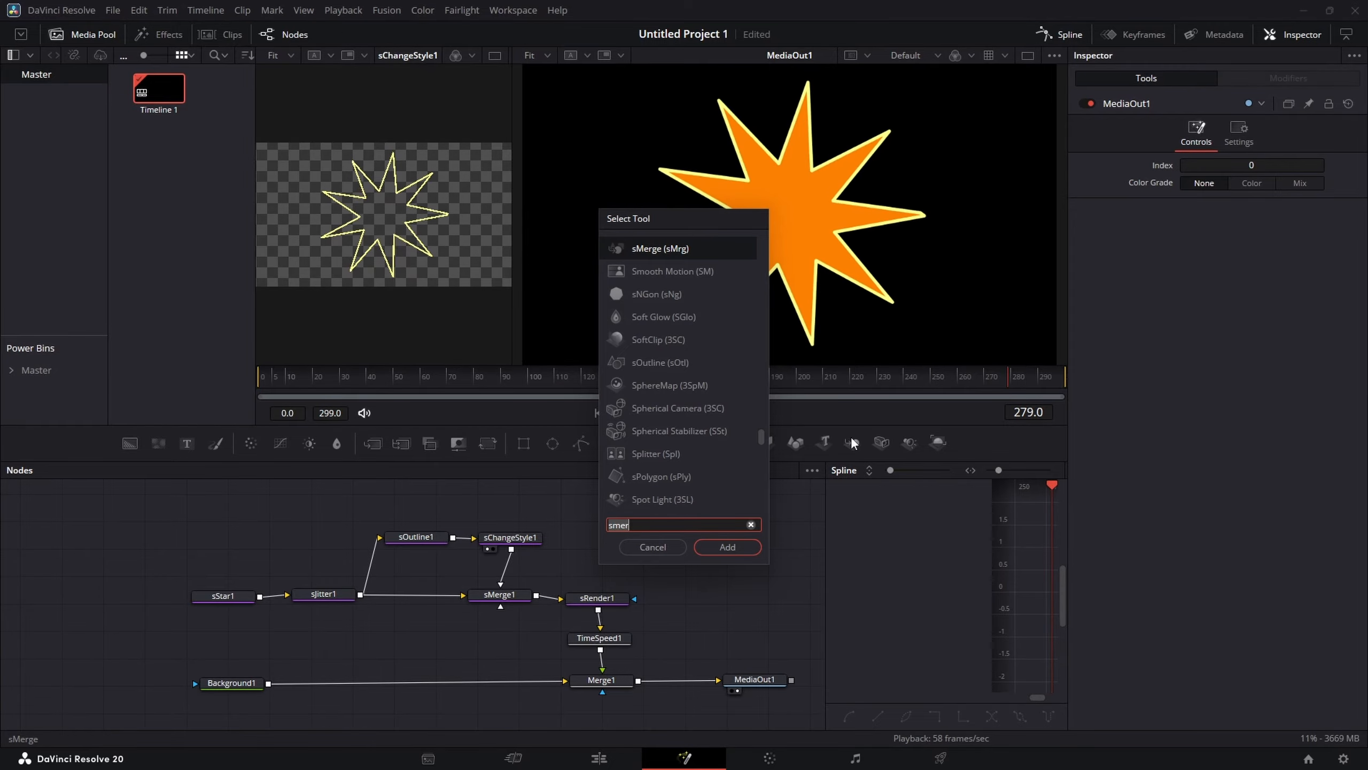
key(BackSpace)
key(BackSpace)
key(BackSpace)
key(BackSpace)
text(glow)
click(648, 258)
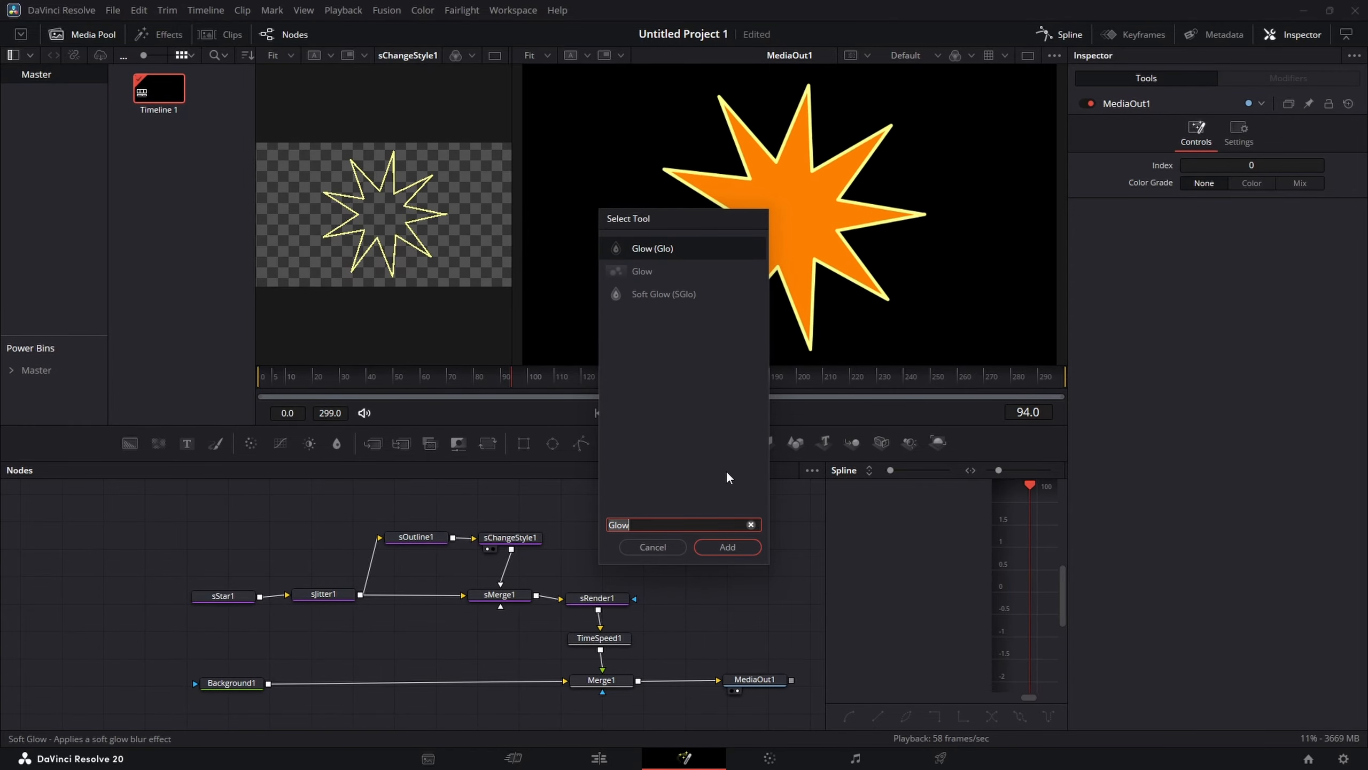
click(725, 545)
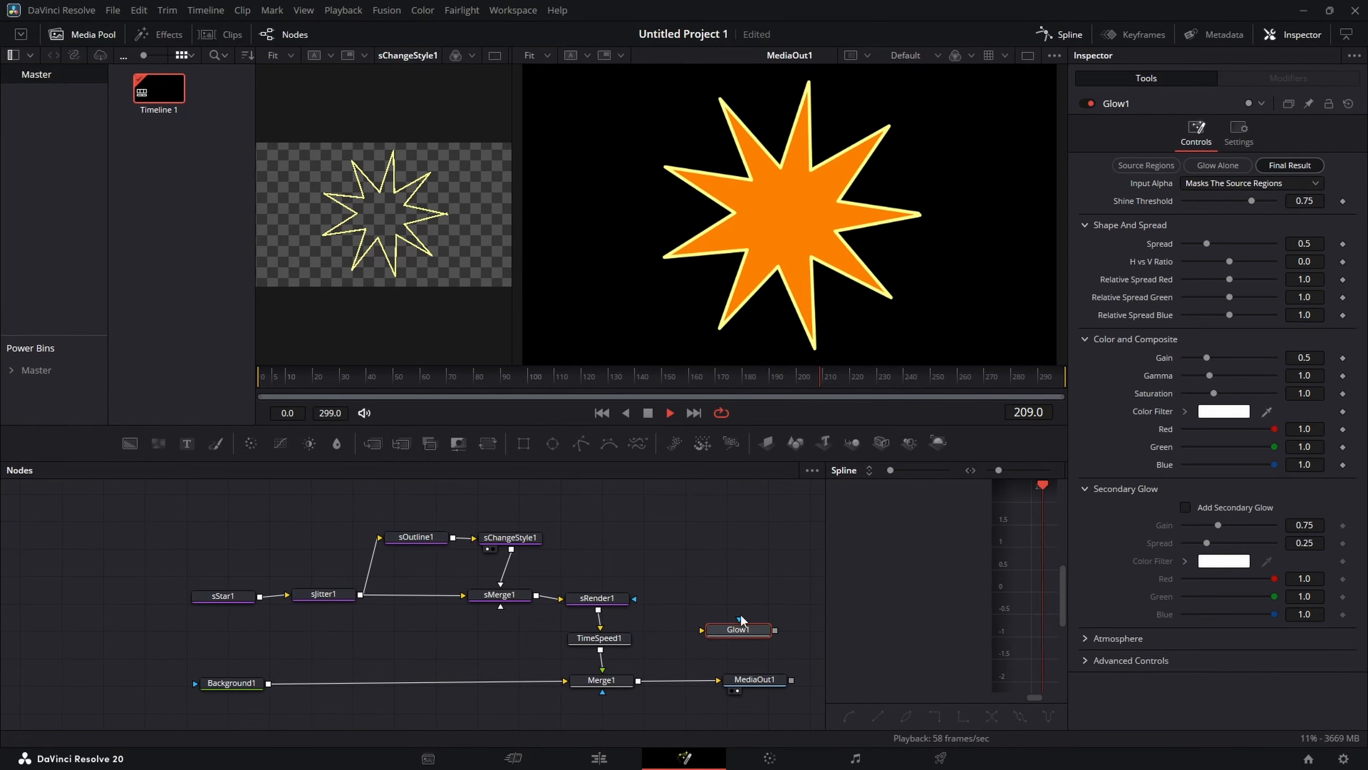
Step: Insert Glow1 between Merge1 and MediaOut1 and set its gain to 0.724, gamma 0.663 and saturation 1.795
drag(717, 642, 692, 682)
drag(761, 681, 768, 681)
click(696, 683)
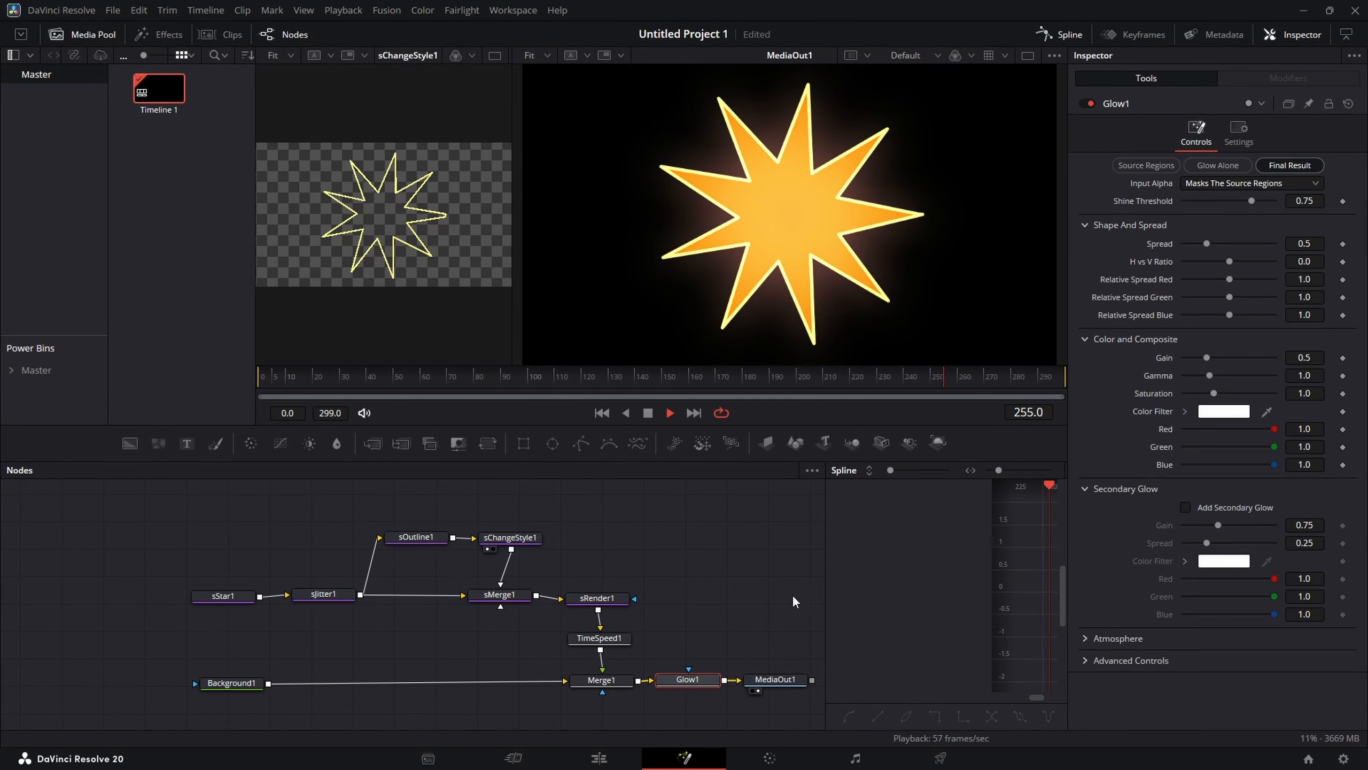
drag(1207, 357, 1240, 395)
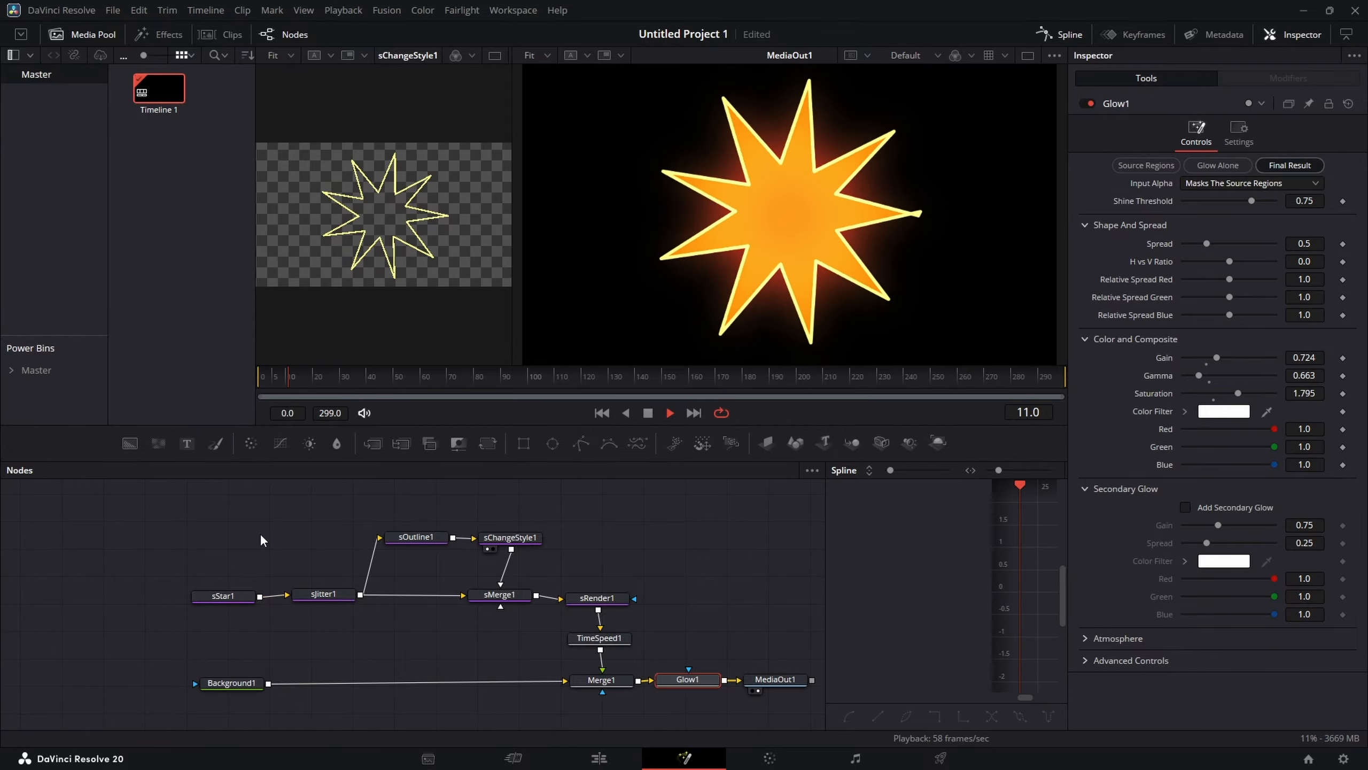
Step: Add an sText node to the node tree
key(shift+space)
text(Glow)
key(BackSpace)
key(BackSpace)
key(BackSpace)
key(BackSpace)
text(s)
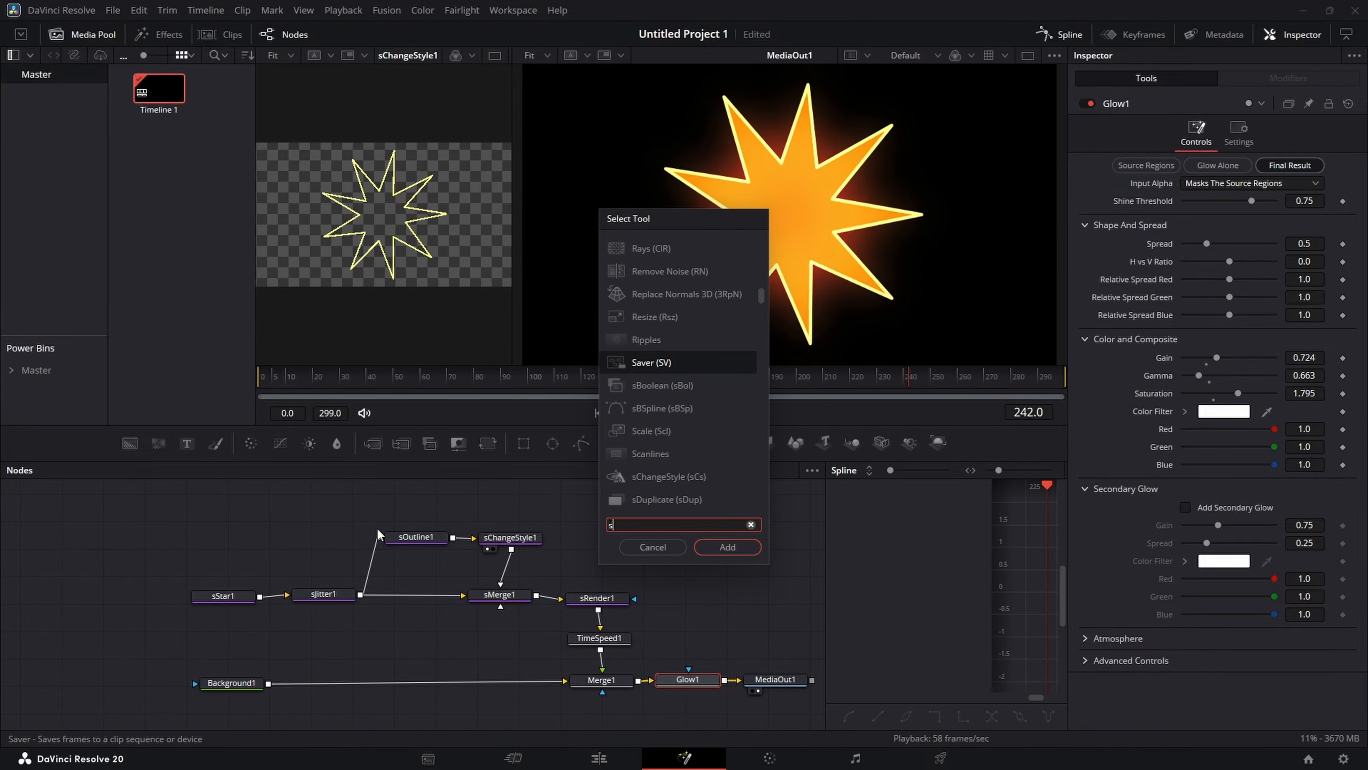
text(te)
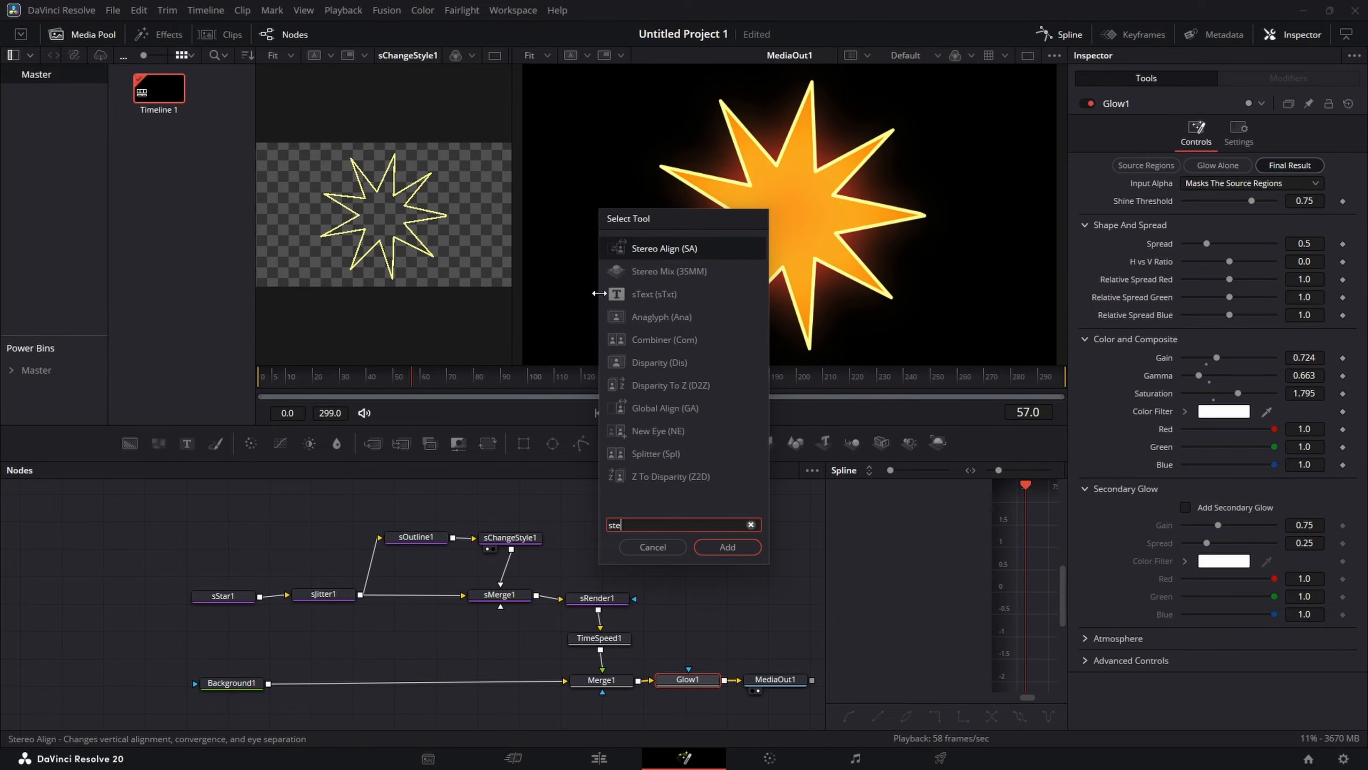
click(668, 295)
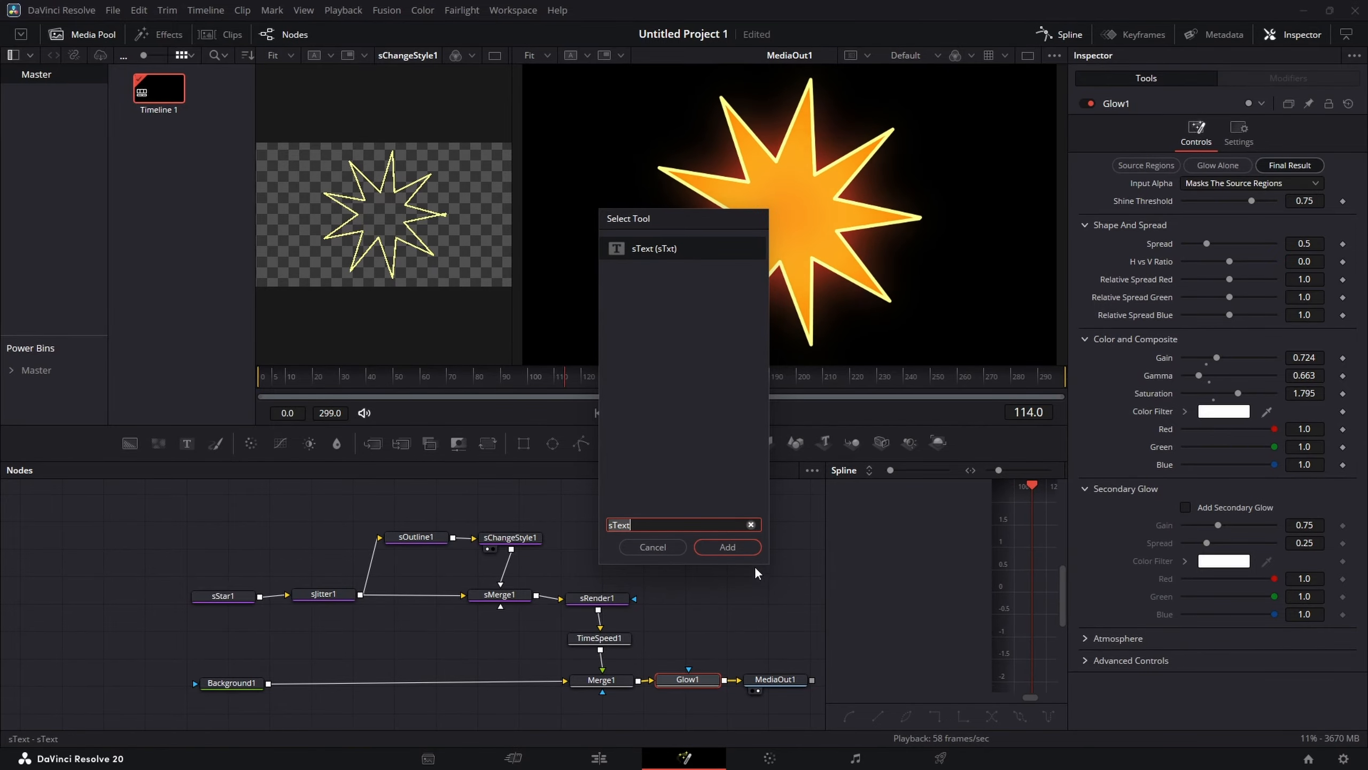
click(728, 546)
Step: Place sText1 beside sStar1 and connect sText1 into sJitter1 instead of the star, moving sStar1 aside
drag(684, 698, 218, 530)
drag(232, 584, 206, 587)
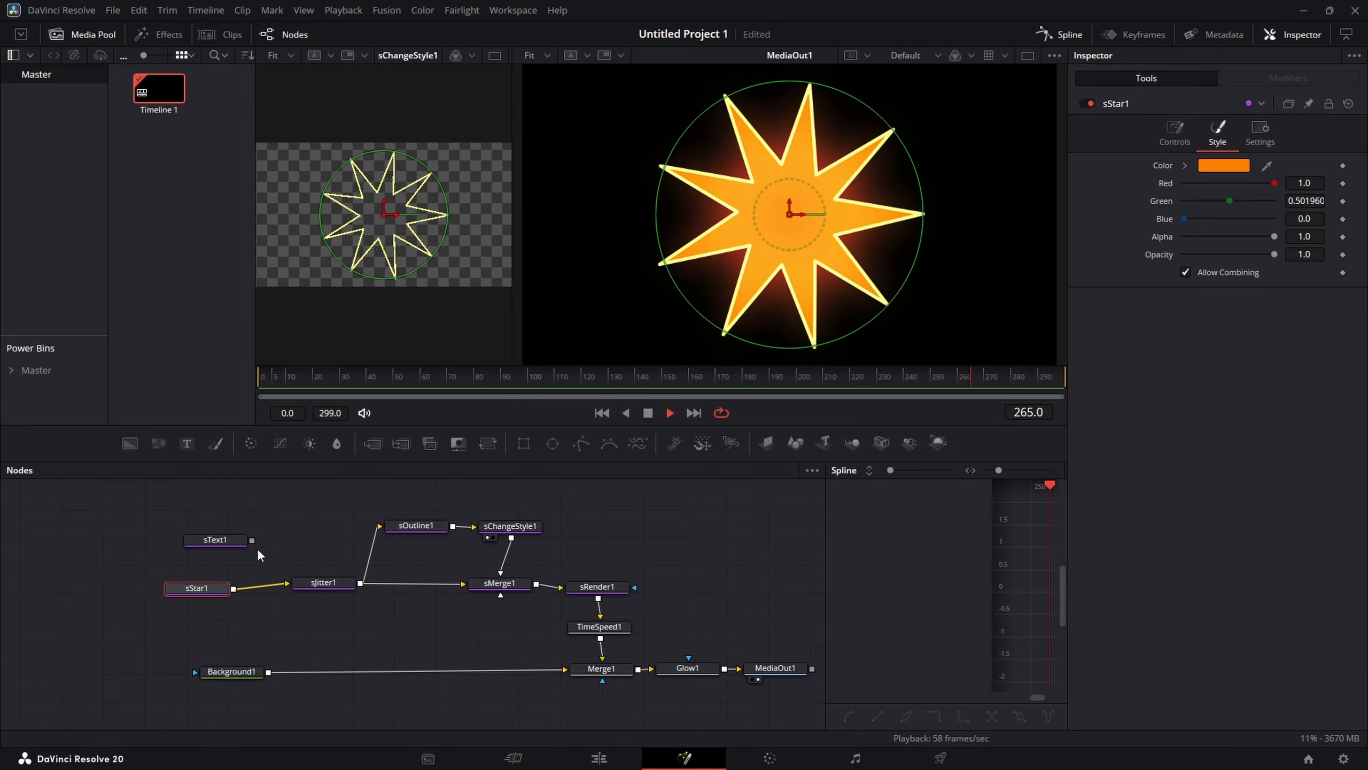
click(232, 543)
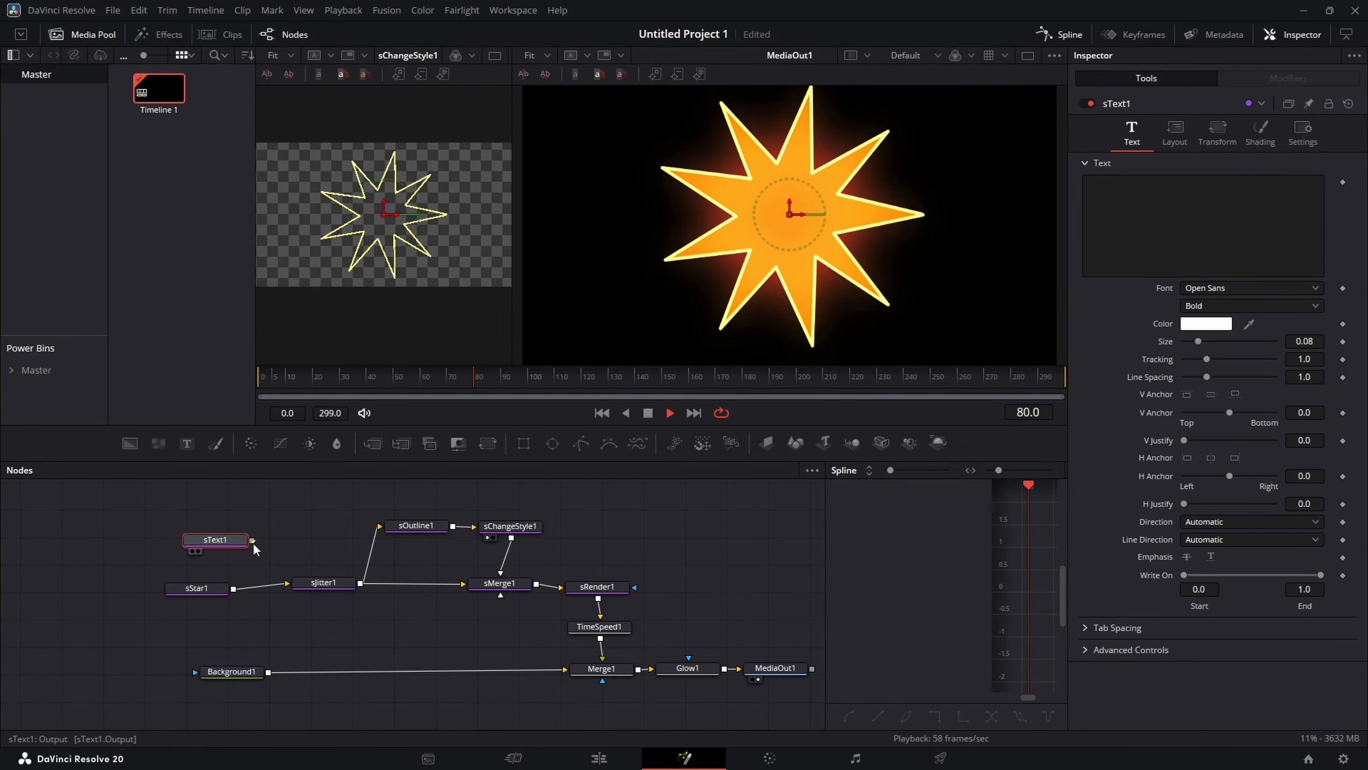
drag(252, 539, 288, 584)
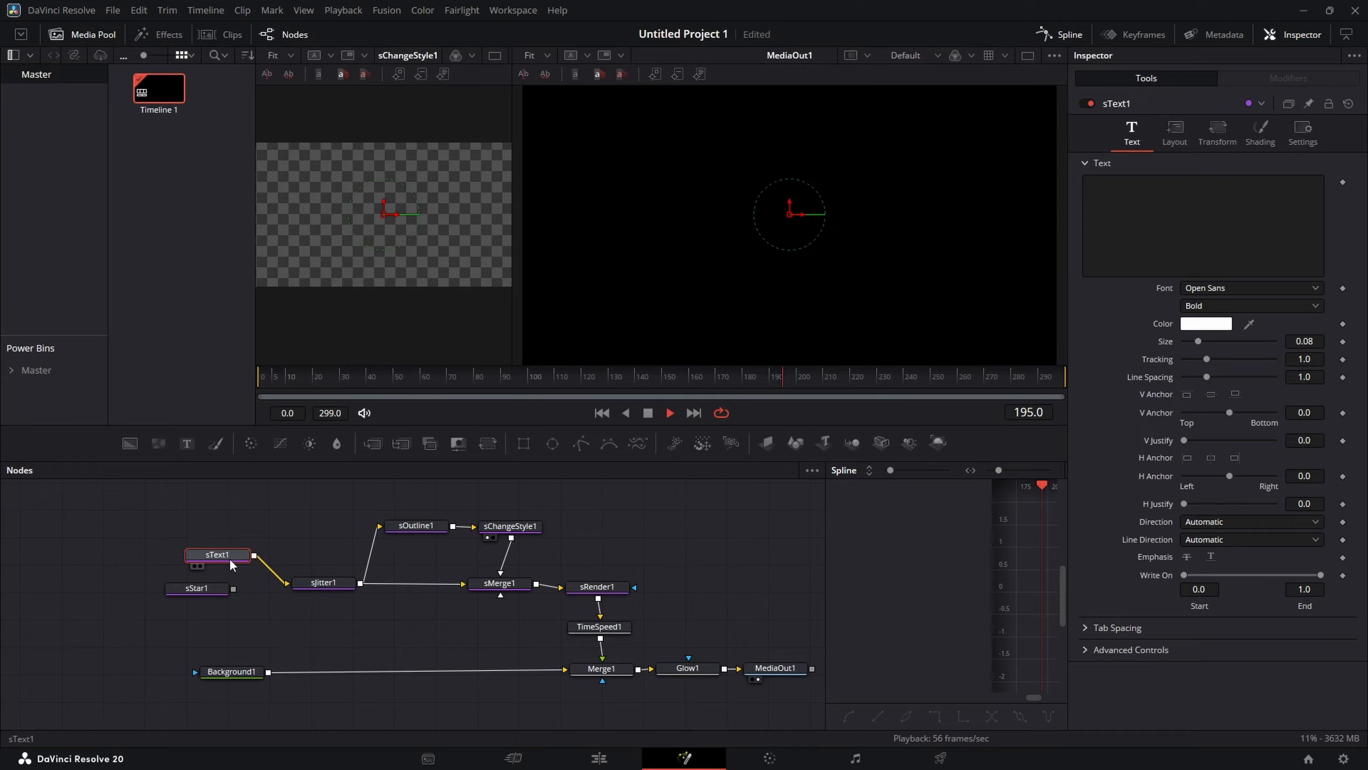
drag(203, 592, 197, 611)
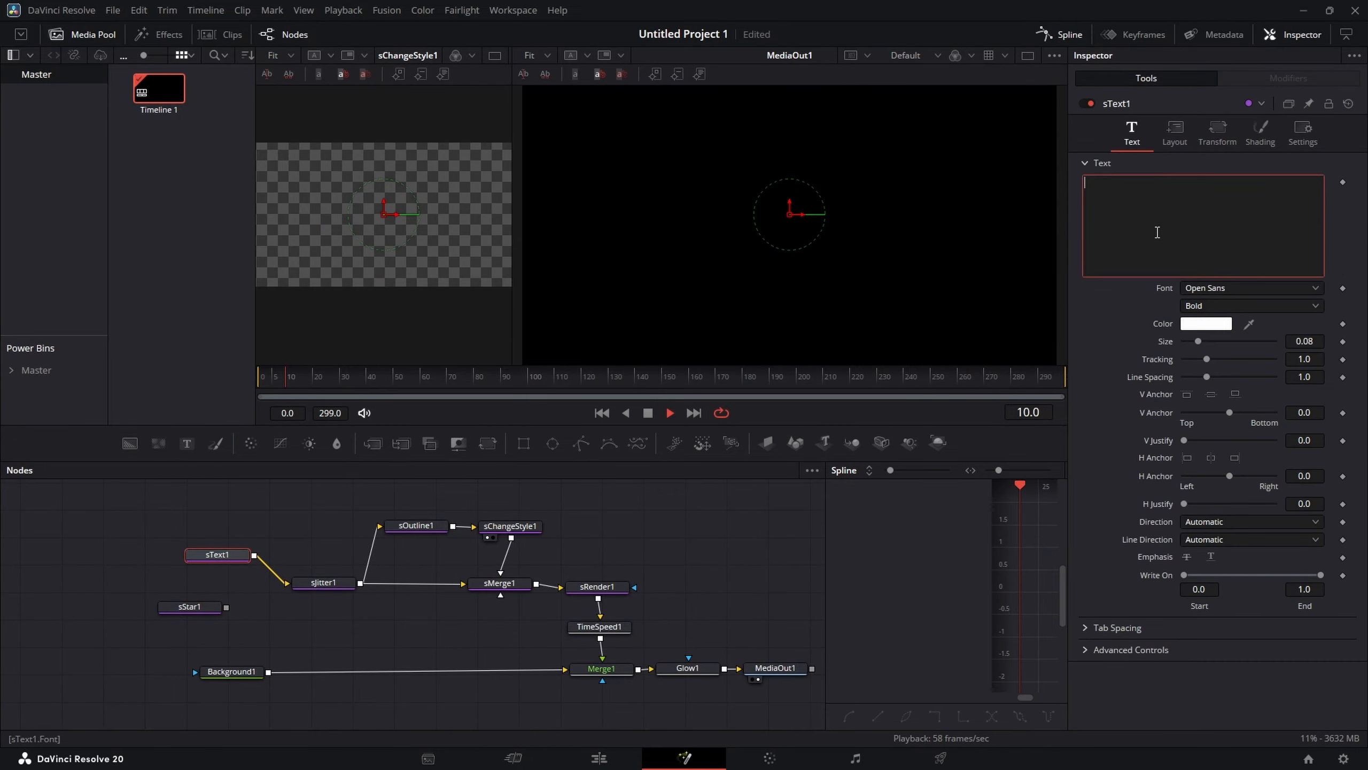
Step: Enter HELLO! as sText1's text and set its size to 0.374
text(LO!)
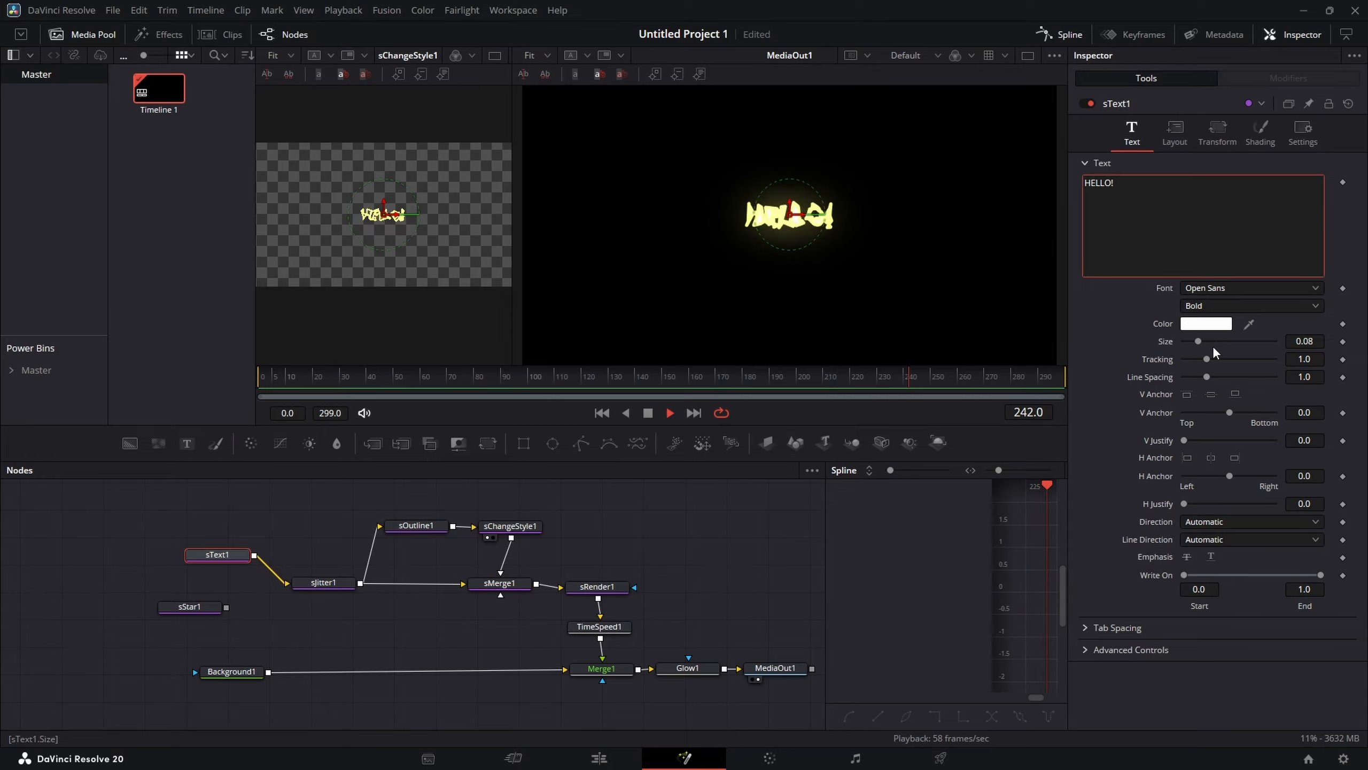
drag(1199, 340, 1251, 342)
Step: Set the text colour to orange #ff9500 and the font style to Extrabold
click(1222, 324)
click(801, 277)
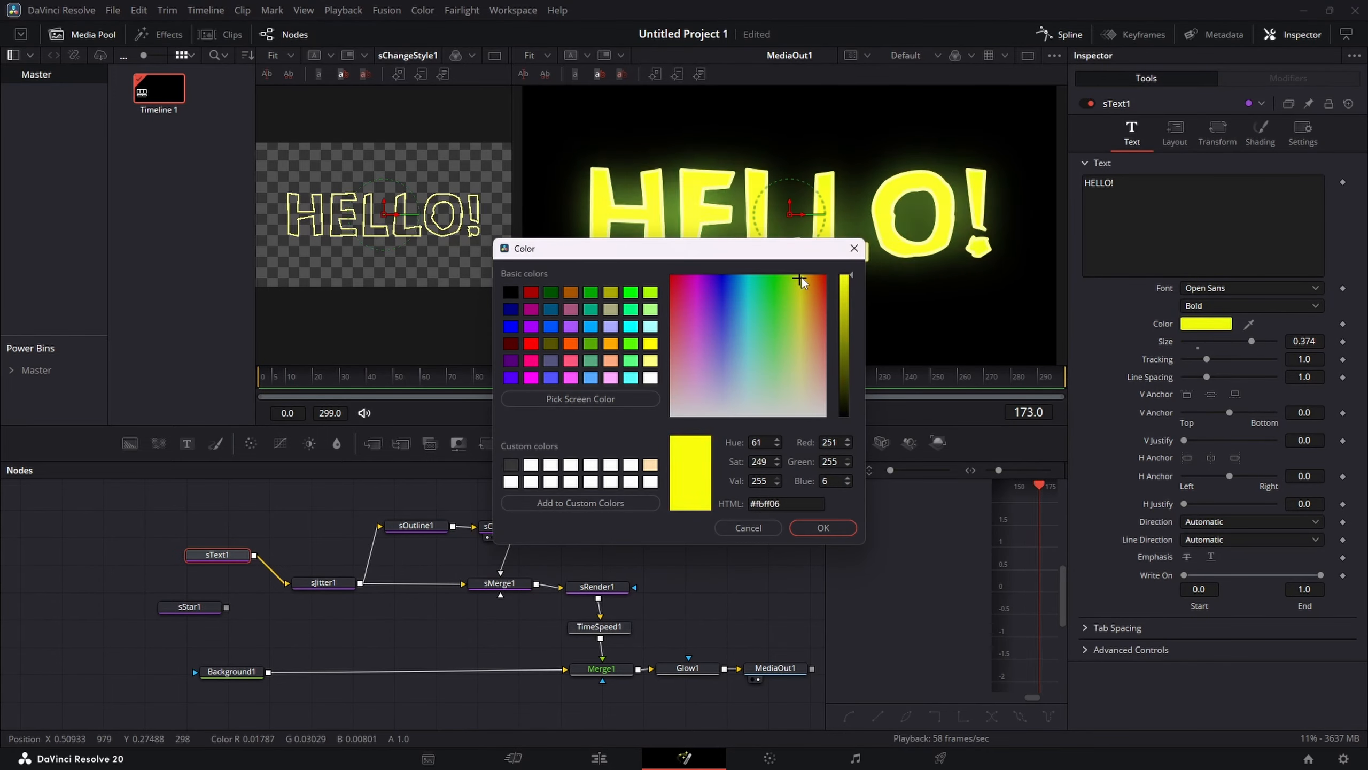
click(808, 269)
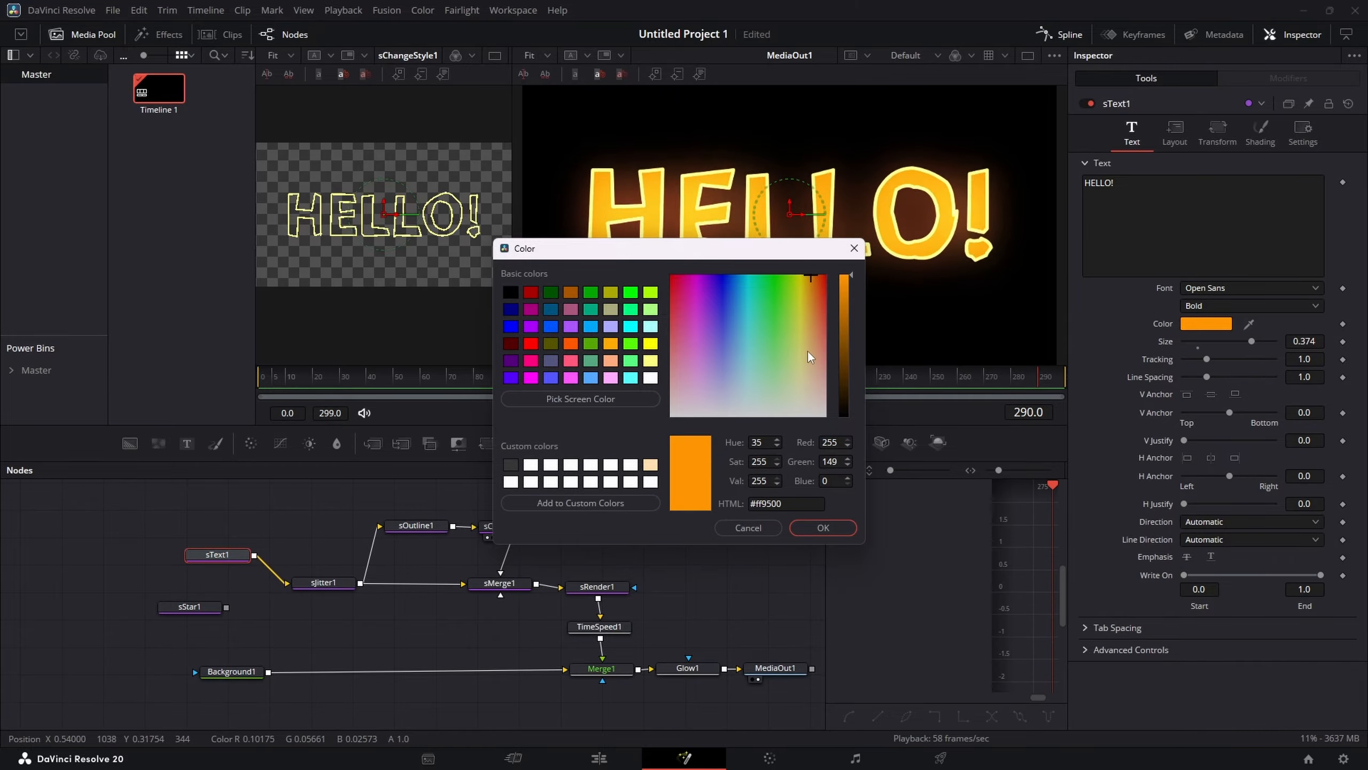
click(823, 527)
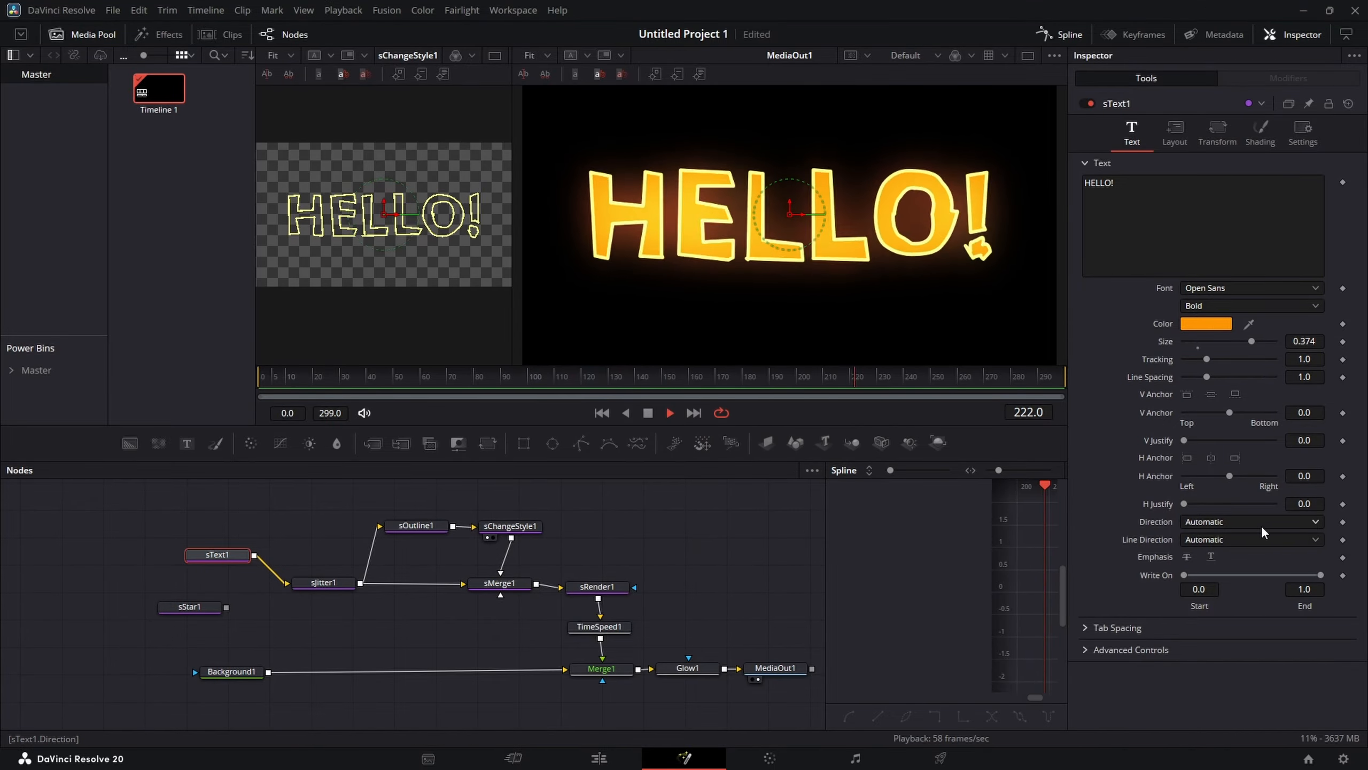
click(1219, 305)
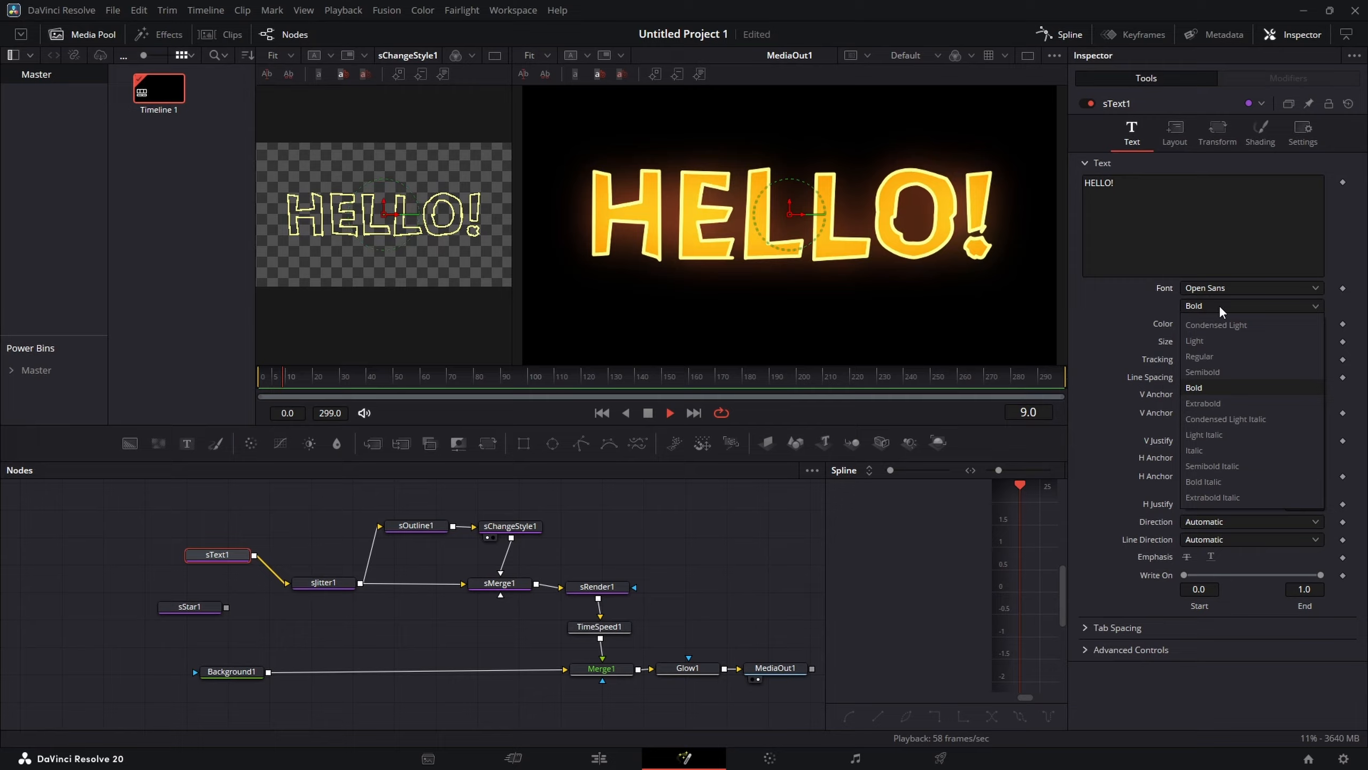
click(1223, 403)
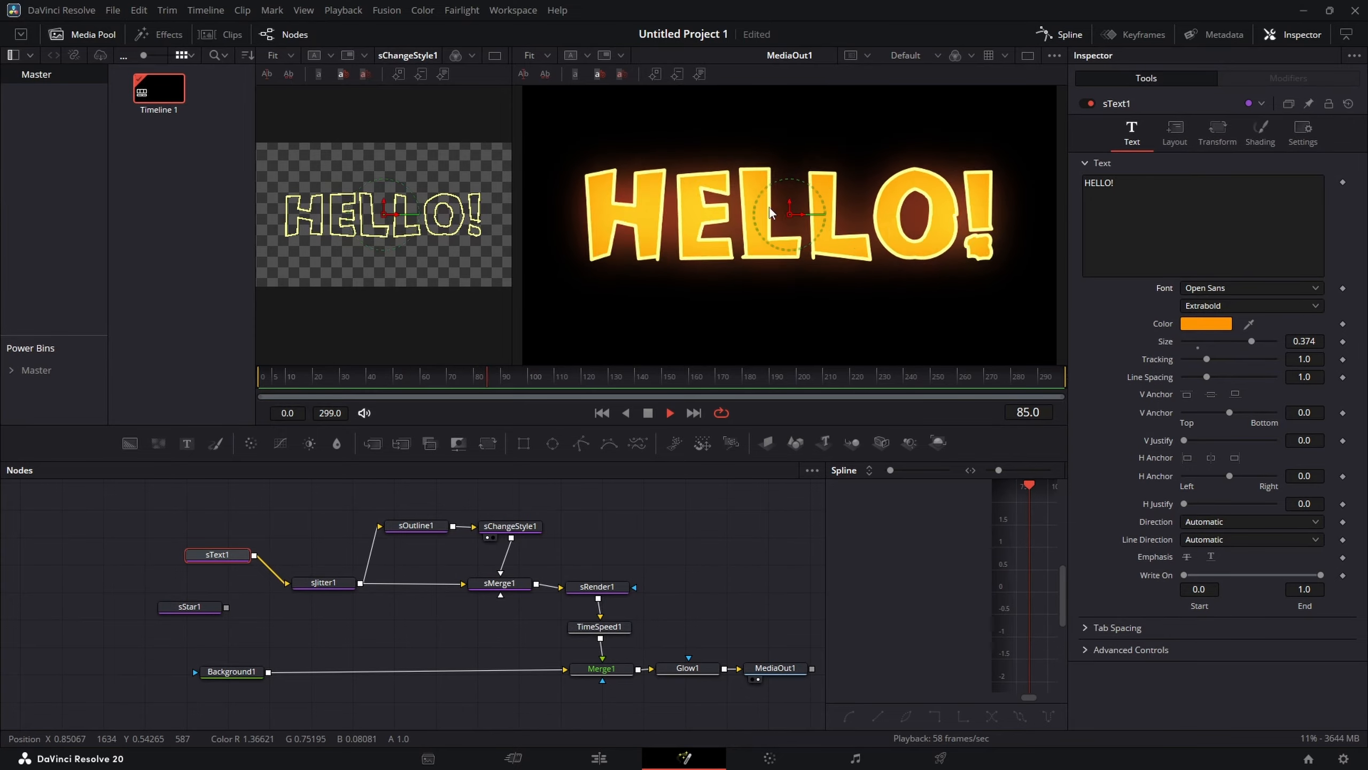
Step: Switch to a single viewer and rearrange the node tree to make room
click(1027, 55)
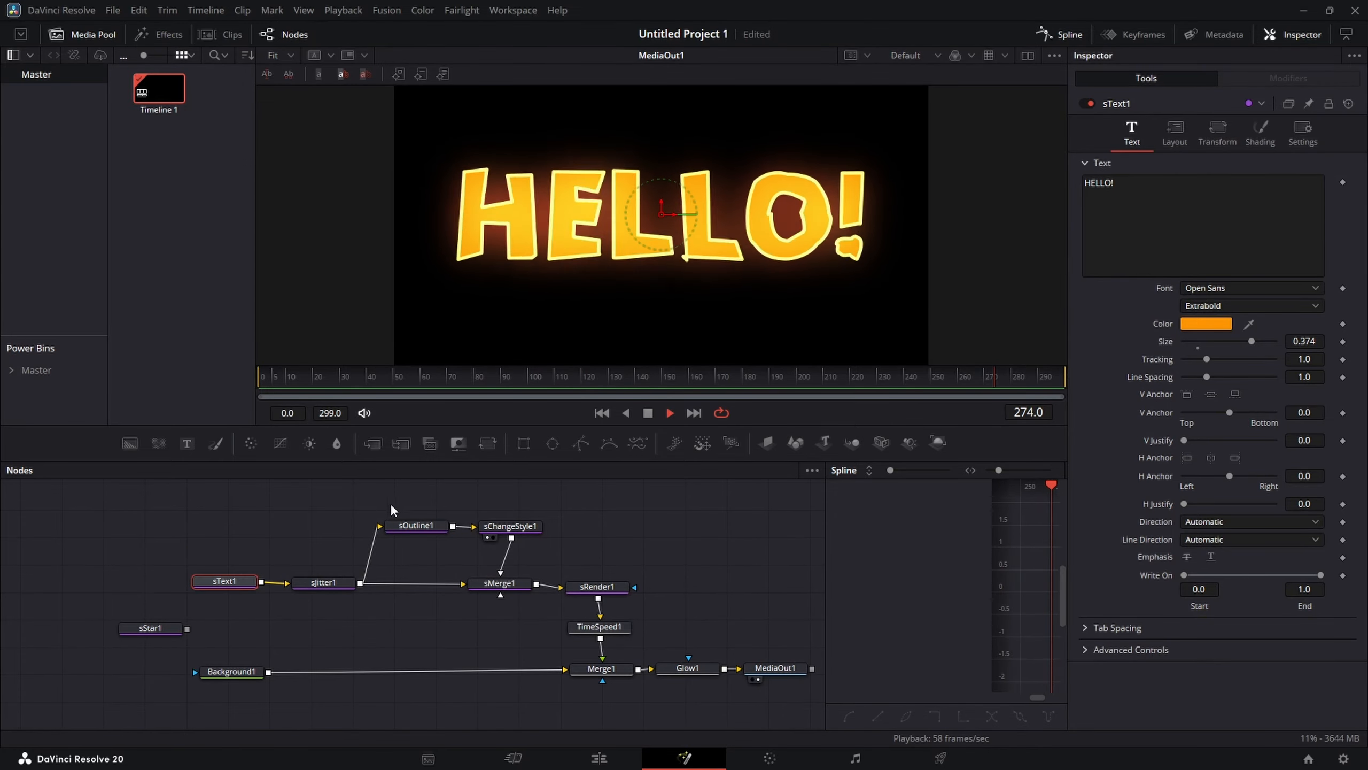
drag(405, 500, 157, 587)
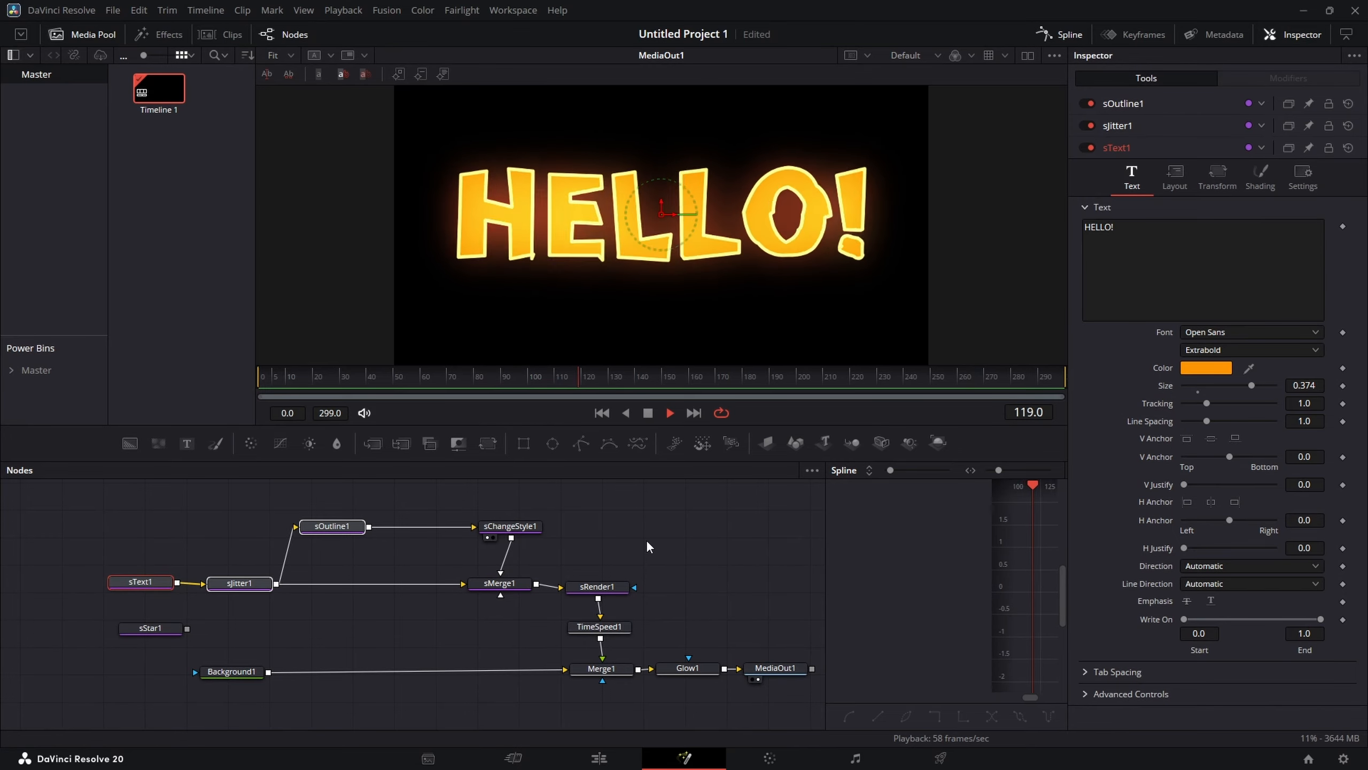
click(624, 522)
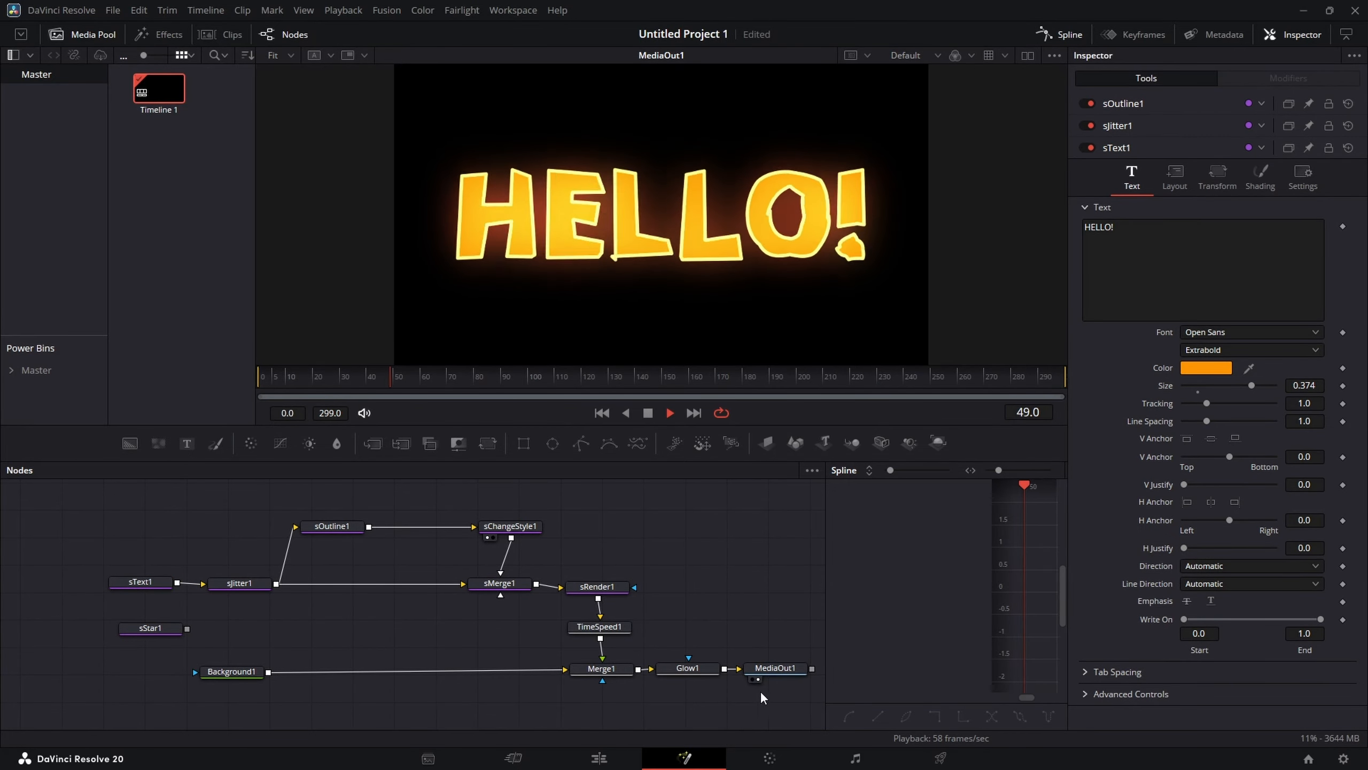
drag(793, 700, 143, 498)
drag(244, 672, 248, 702)
Step: Add an sDuplicate node and insert it between sOutline1 and sChangeStyle1
key(shift+space)
text(sText)
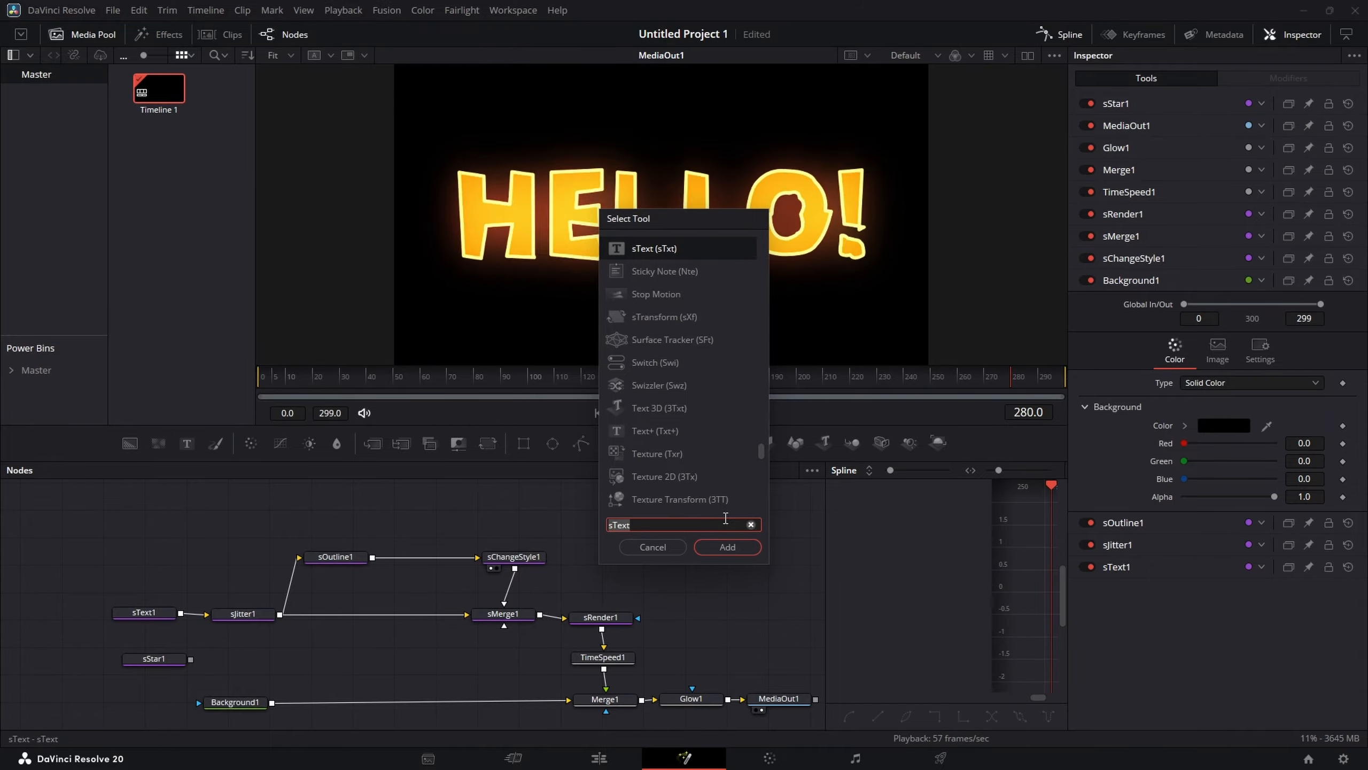
text(dup)
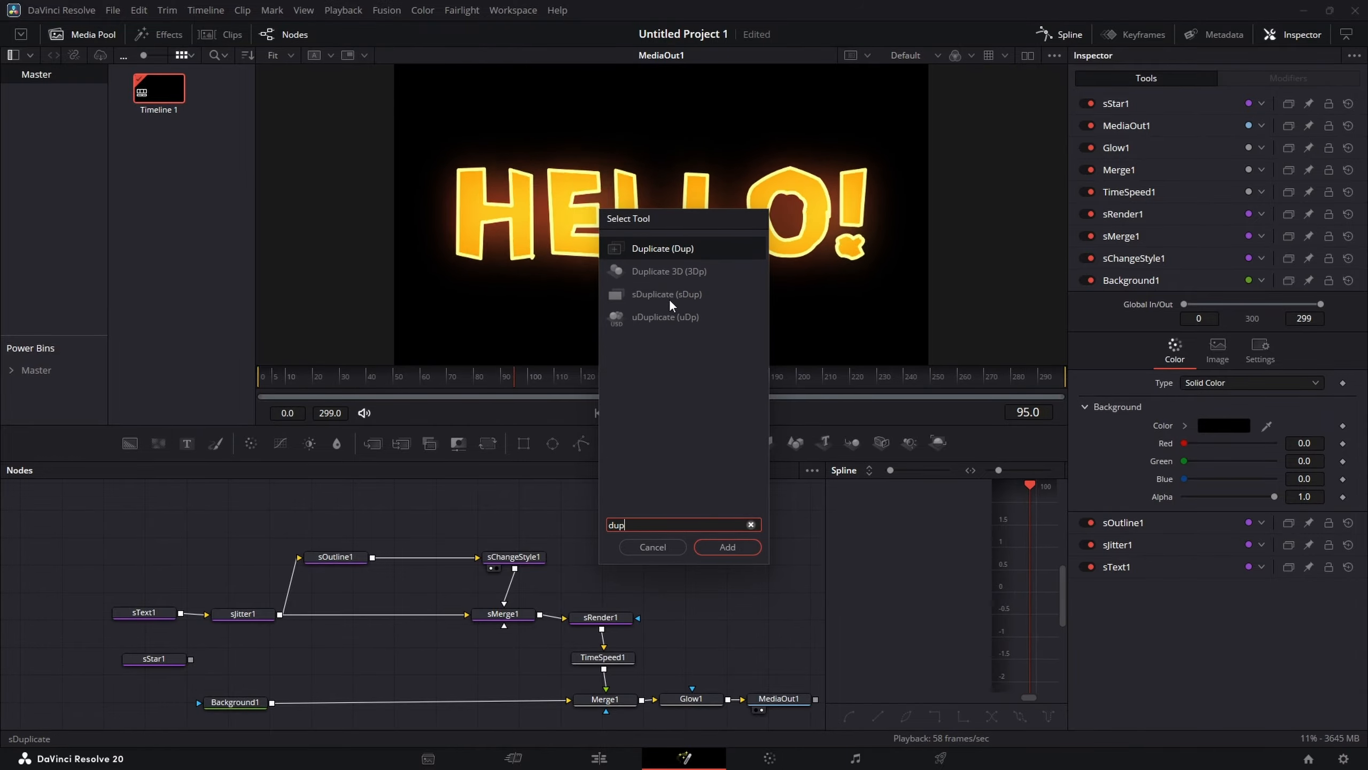
click(669, 297)
click(732, 547)
drag(624, 544, 424, 550)
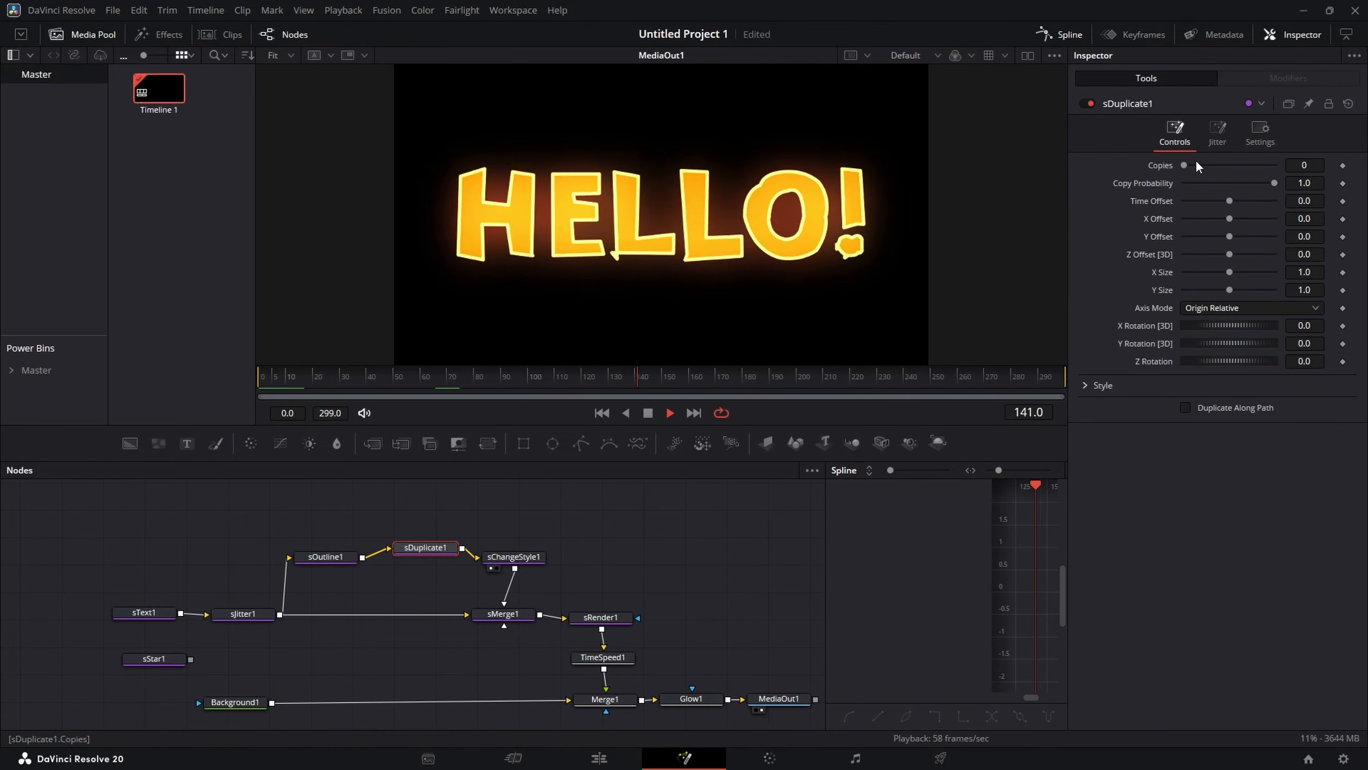
Step: Set sDuplicate1 to 4 copies with an X offset of 0.002 and Y offset of -0.02
drag(1186, 164, 1226, 165)
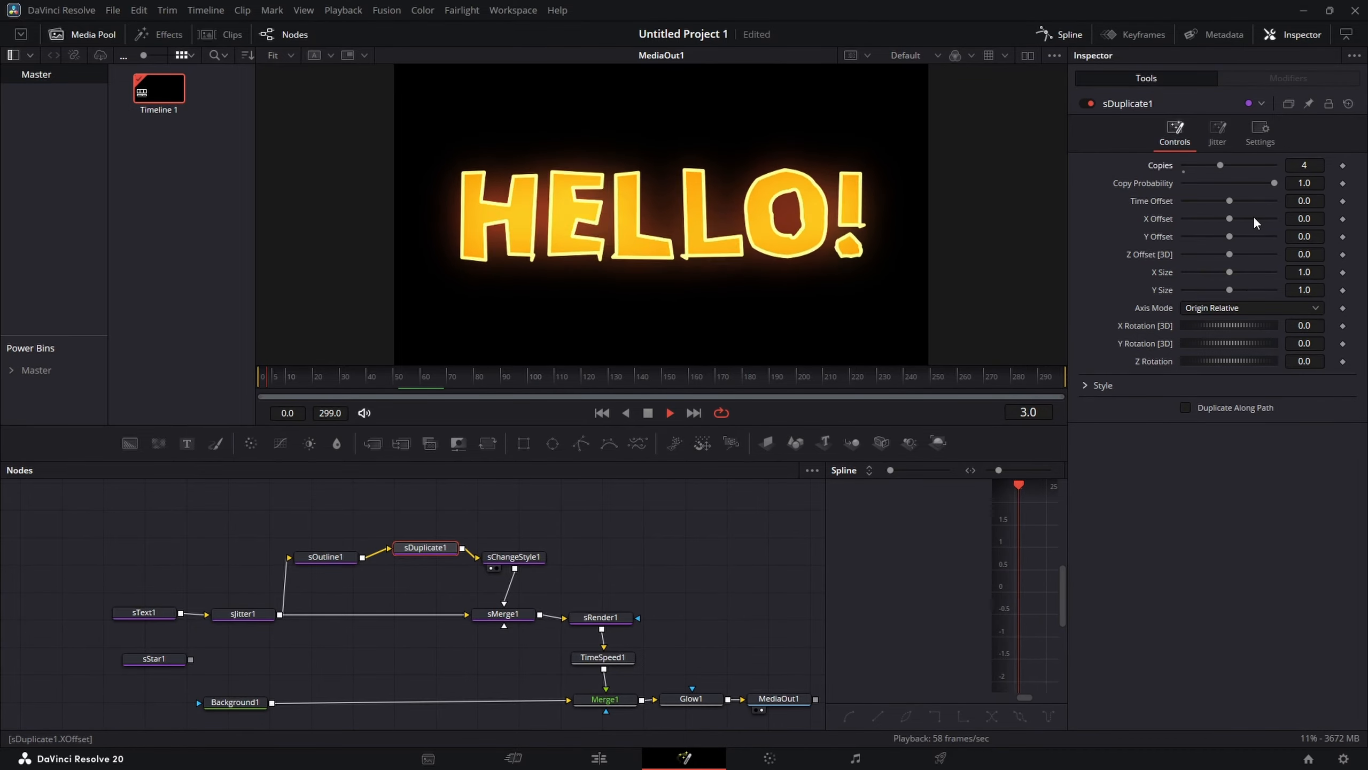
mouse_move(1304, 219)
mouse_down()
mouse_move(1291, 219)
mouse_move(1305, 219)
mouse_move(1297, 236)
mouse_up()
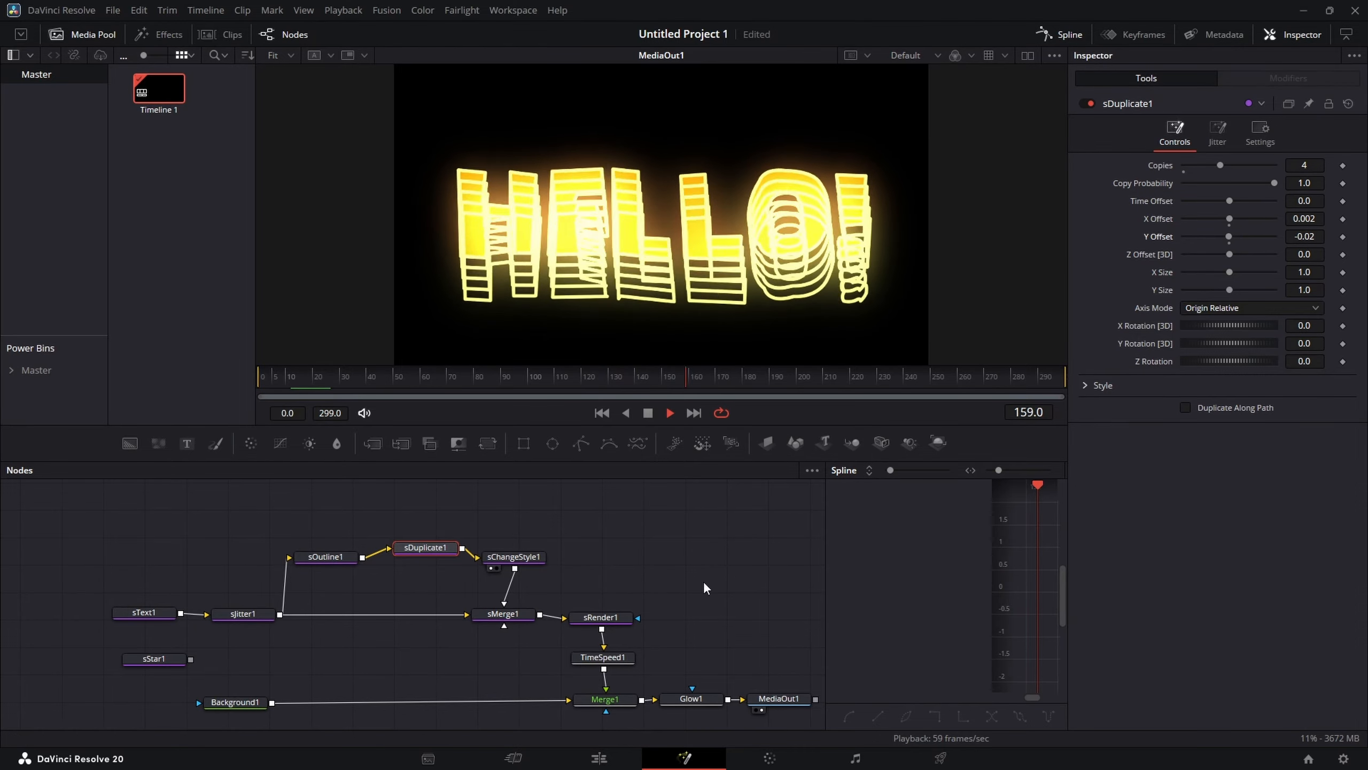
Step: Reduce sOutline1's thickness to 0.002
click(340, 558)
drag(1316, 168, 1303, 166)
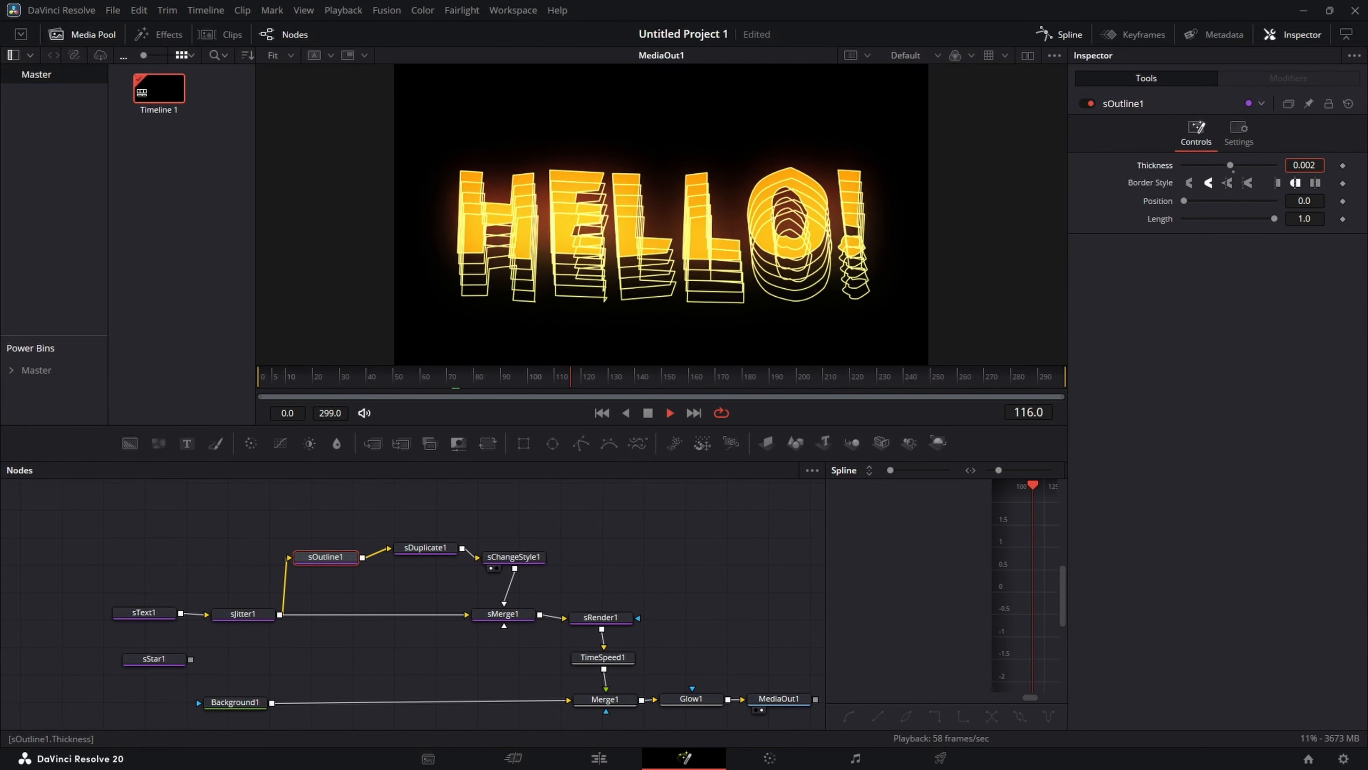
Step: Try offsets of -0.012 X and 0.026 Y on sDuplicate1, then reset both offsets to 0
click(446, 550)
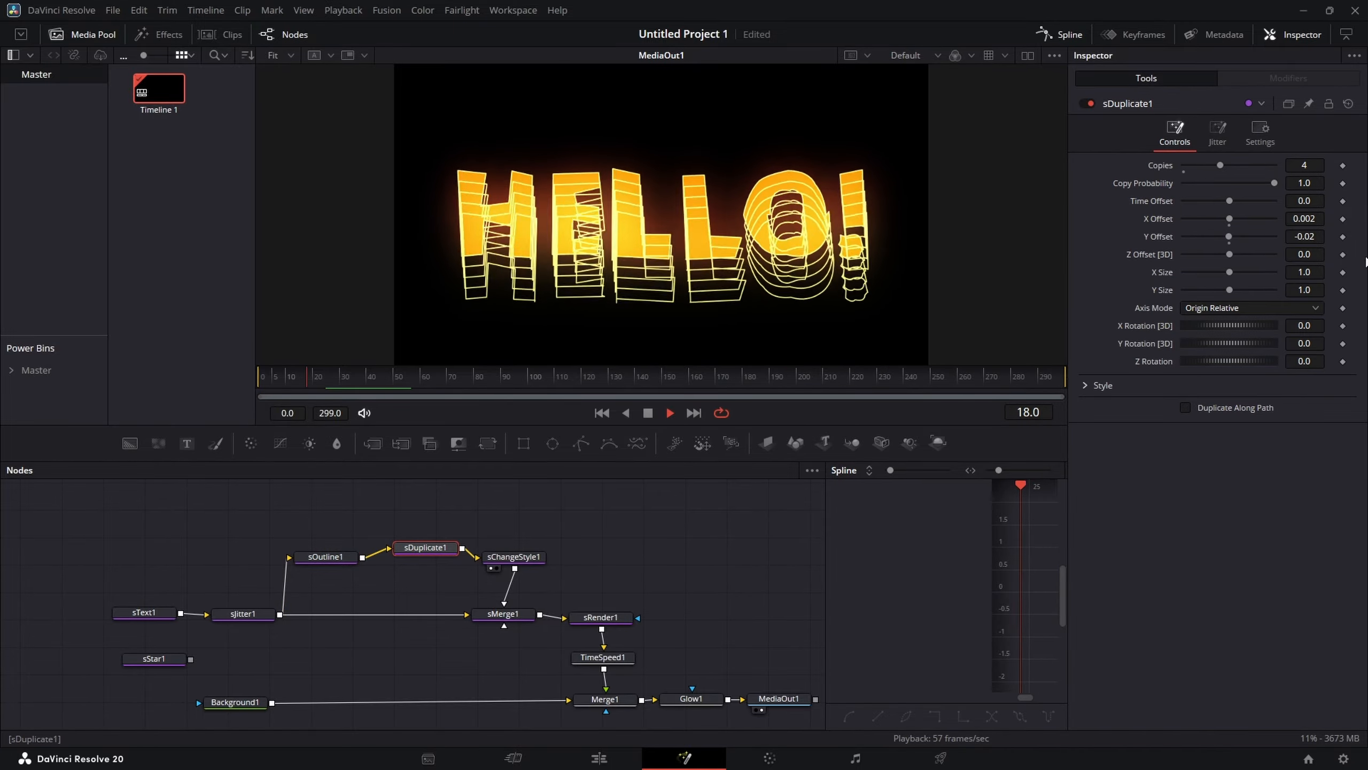
drag(1309, 221, 1325, 237)
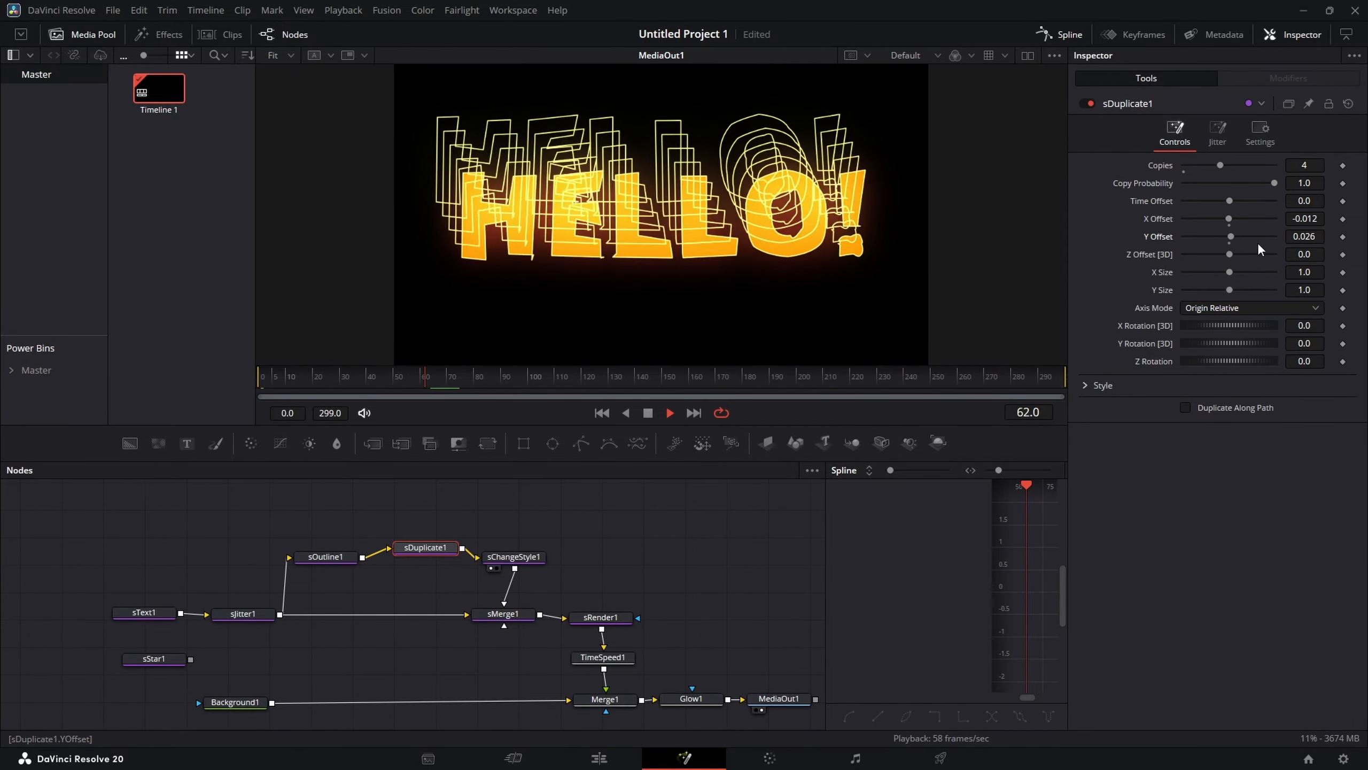
click(1229, 225)
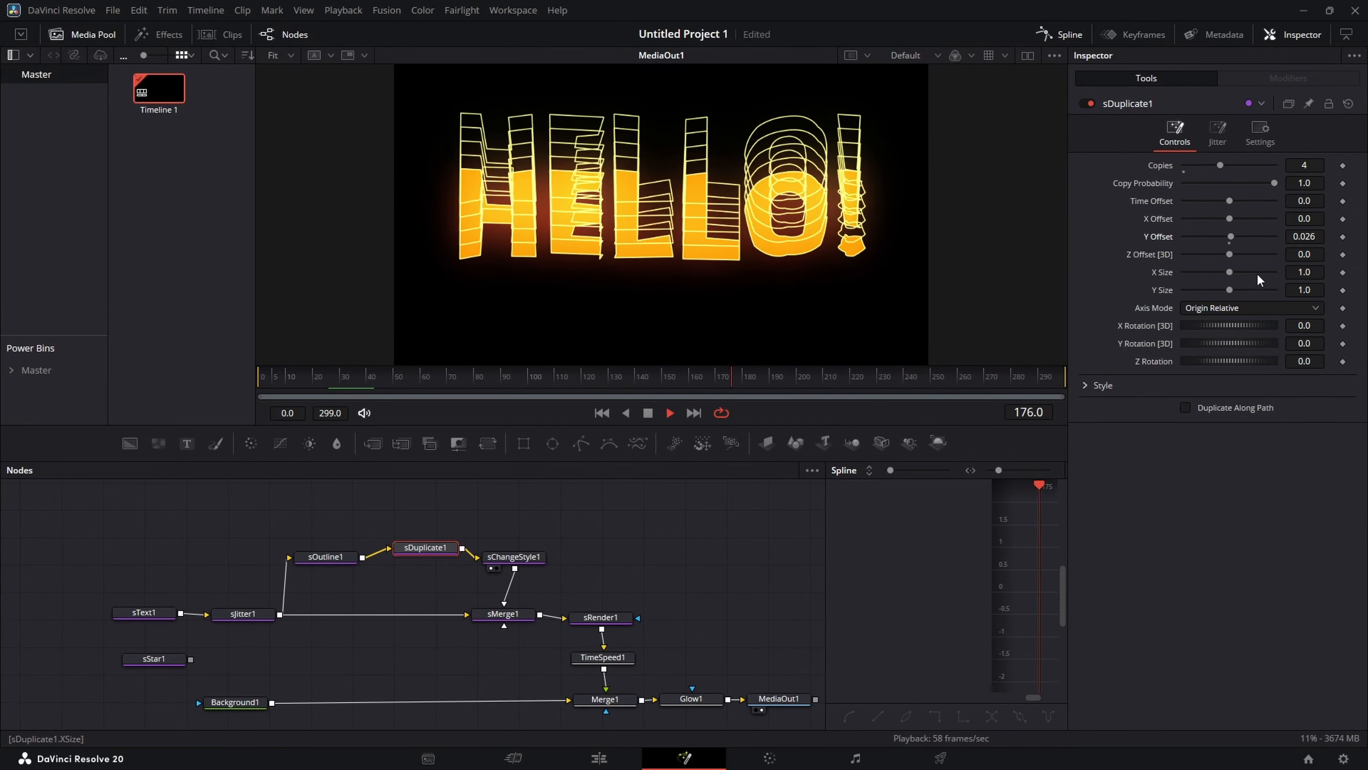
click(1229, 244)
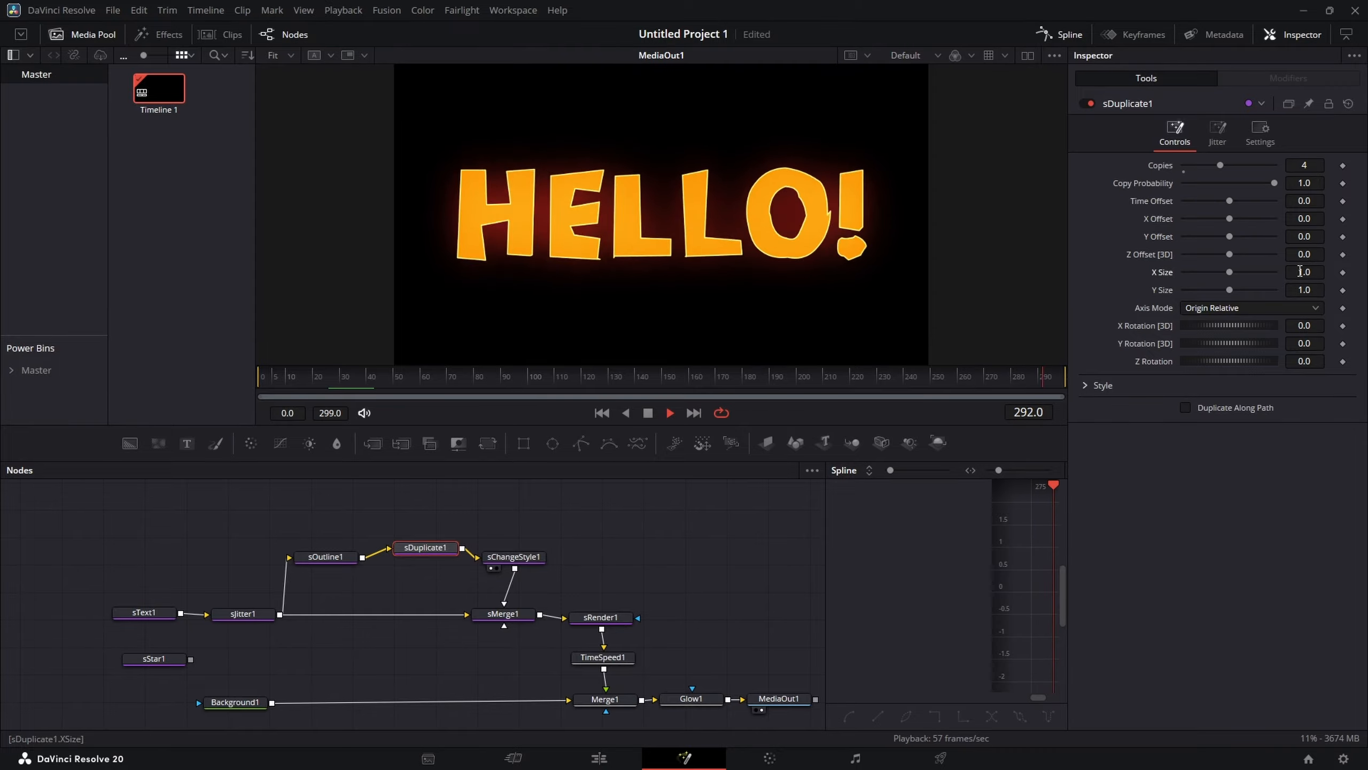
Step: Set sDuplicate1 to 6 copies scaled 1.028 by 1.051 with a Z rotation of 2.3
drag(1304, 272, 1304, 291)
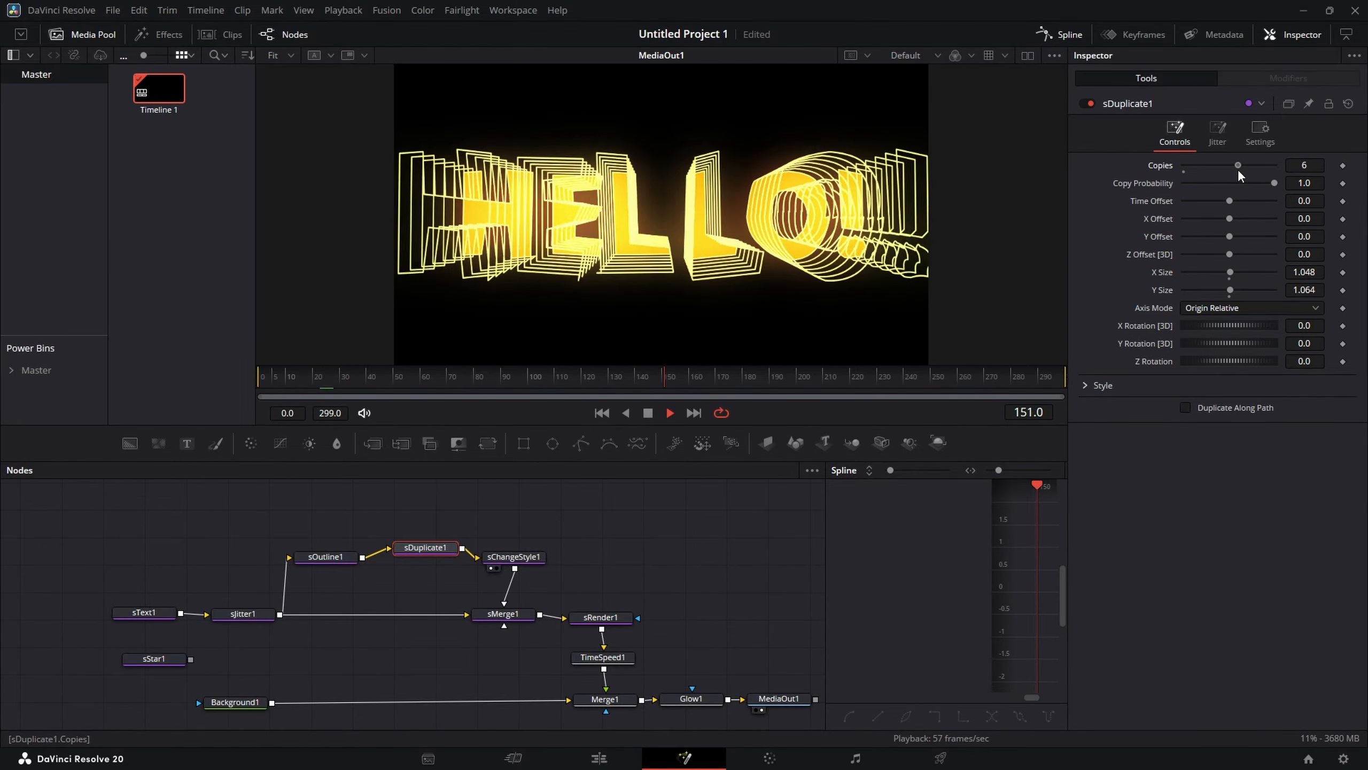
drag(1309, 272, 1306, 291)
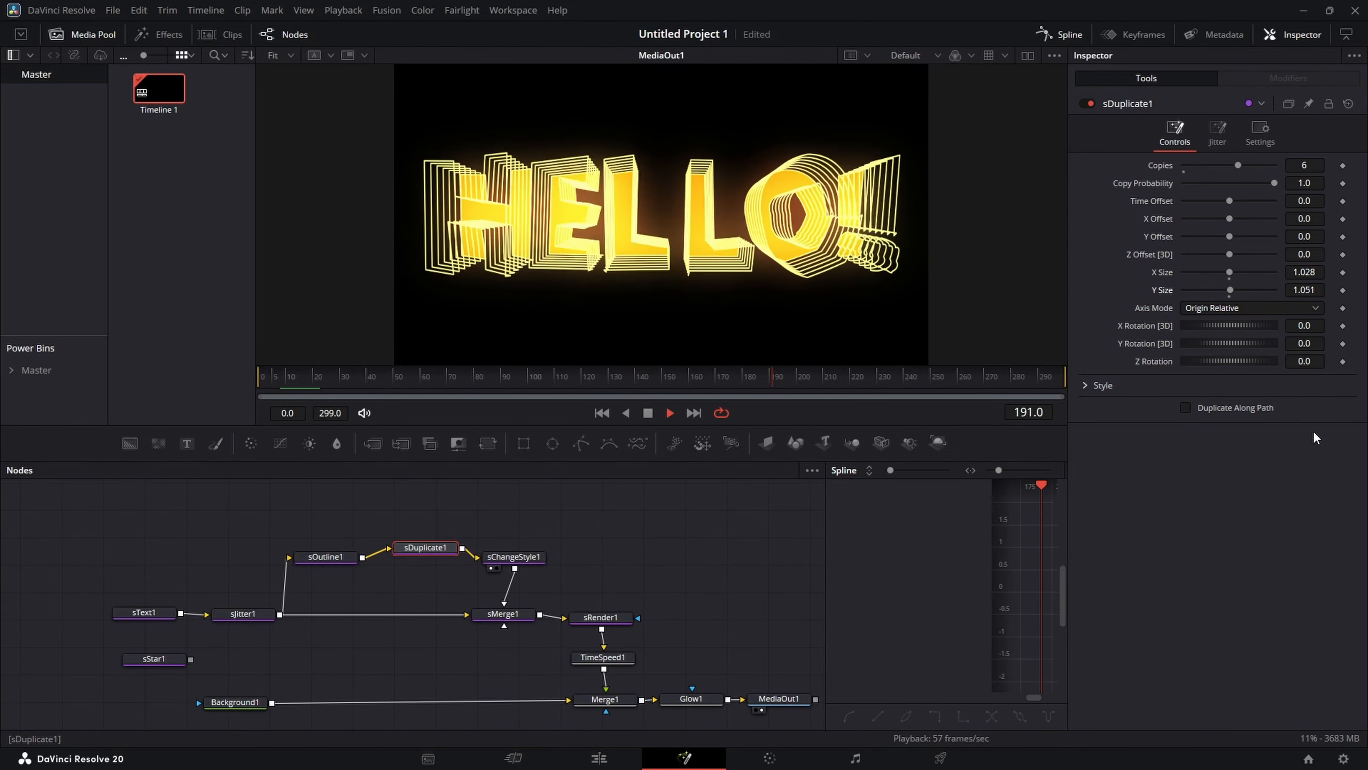
mouse_move(1312, 363)
mouse_down()
mouse_move(1298, 361)
mouse_move(1320, 361)
mouse_up()
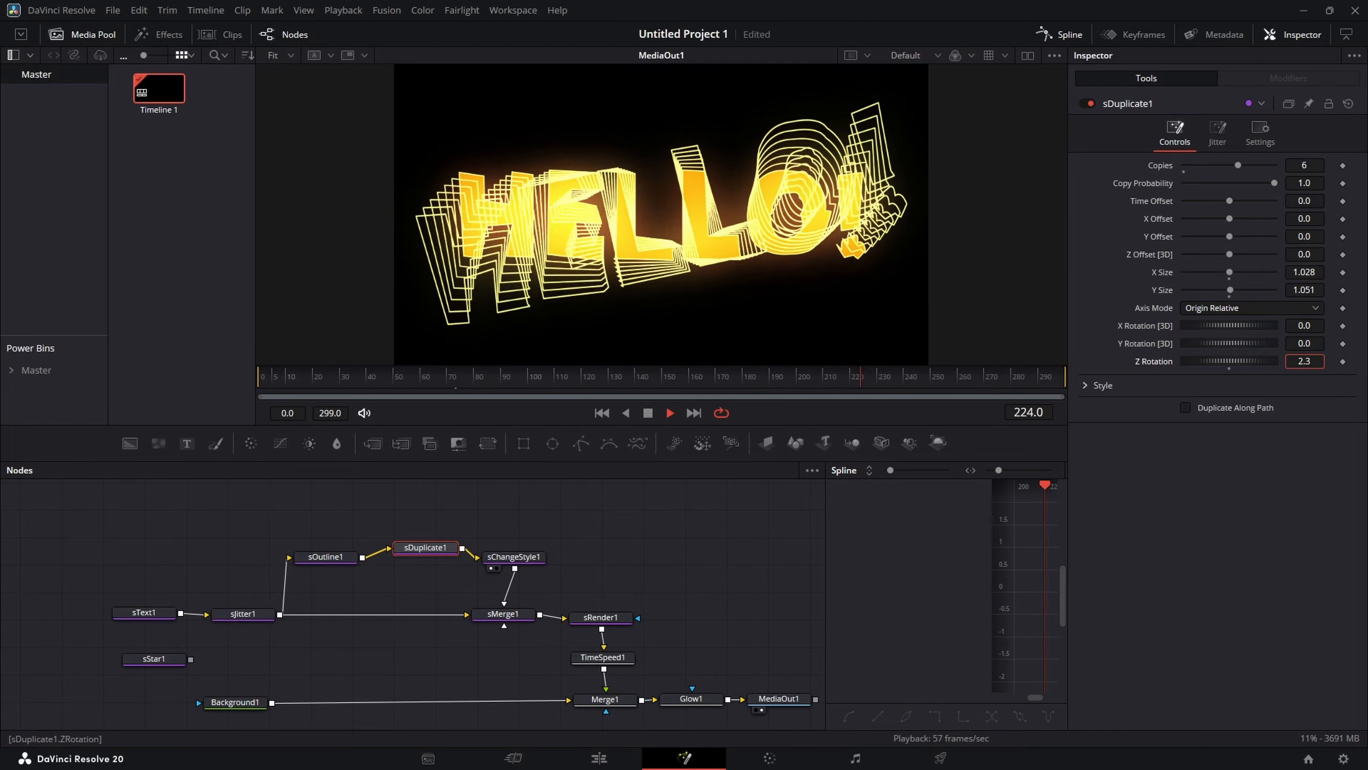